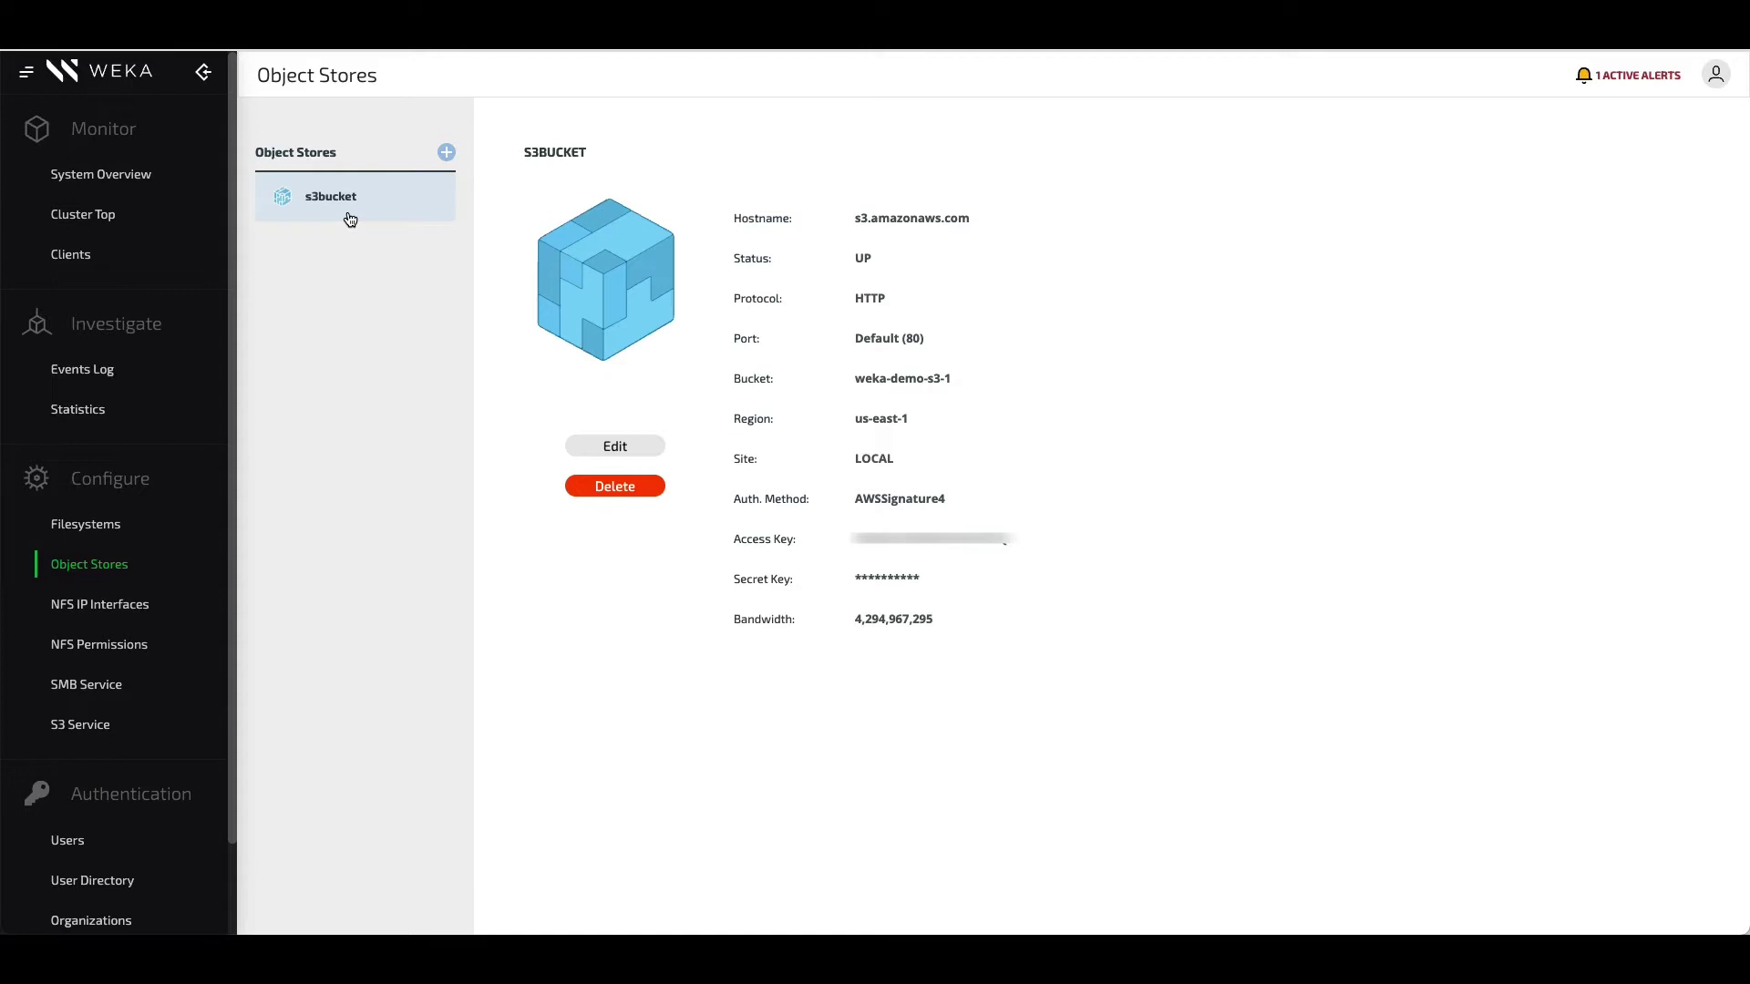
# Step: Open the Filesystems page and expand the default filesystem to reveal its attached object store
pyautogui.click(110, 532)
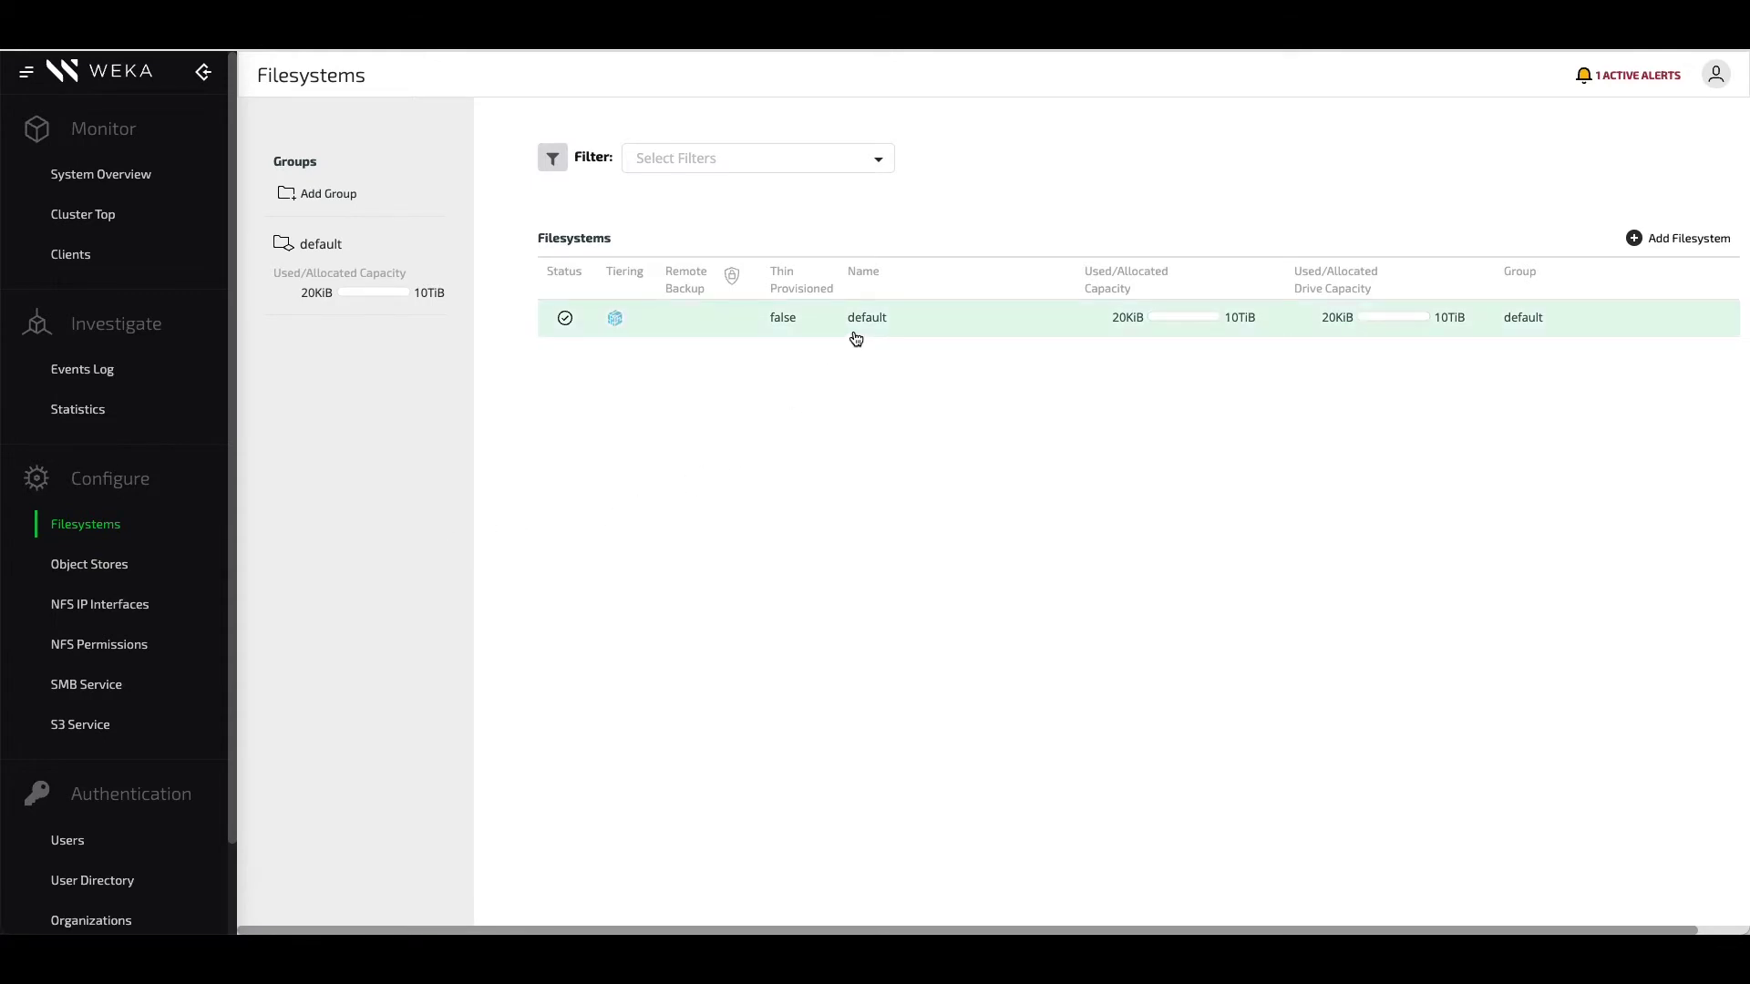
pyautogui.click(917, 336)
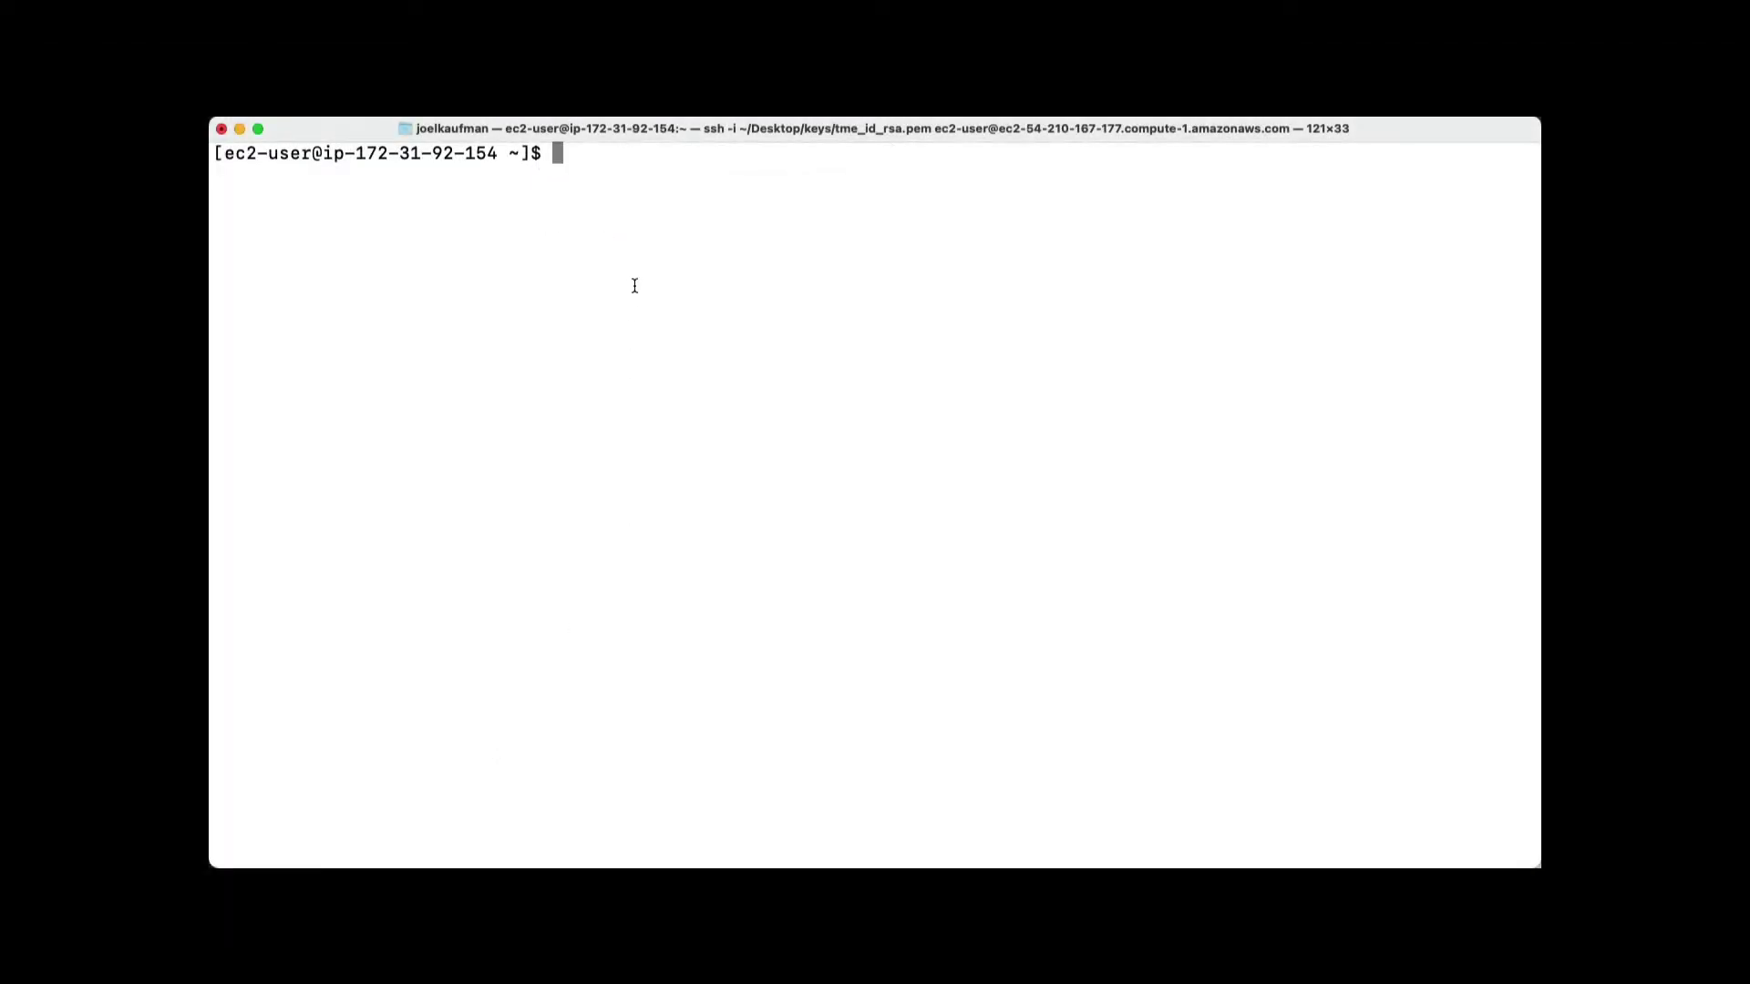
# Step: Rerun 'mount | grep /mnt/weka', showing the default wekafs mount and /mnt/weka-nfs
pyautogui.press('Up')
pyautogui.press('Up')
pyautogui.press('Up')
pyautogui.press('Up')
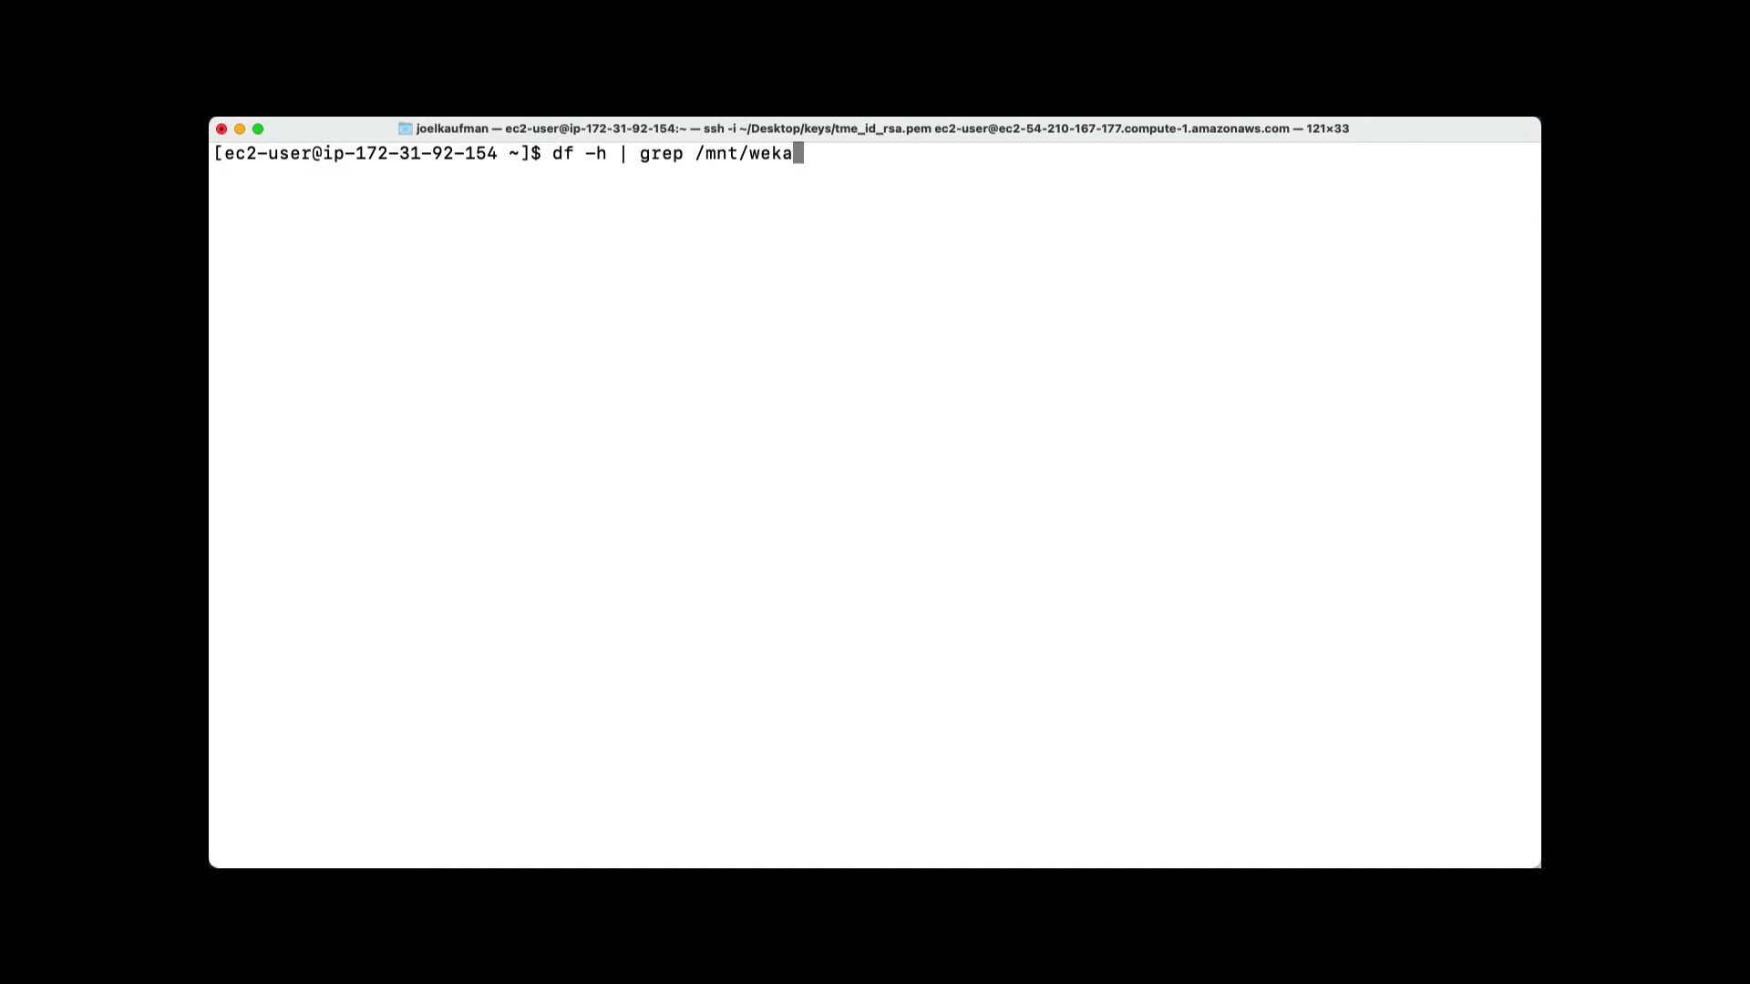
pyautogui.press('Up')
pyautogui.press('Return')
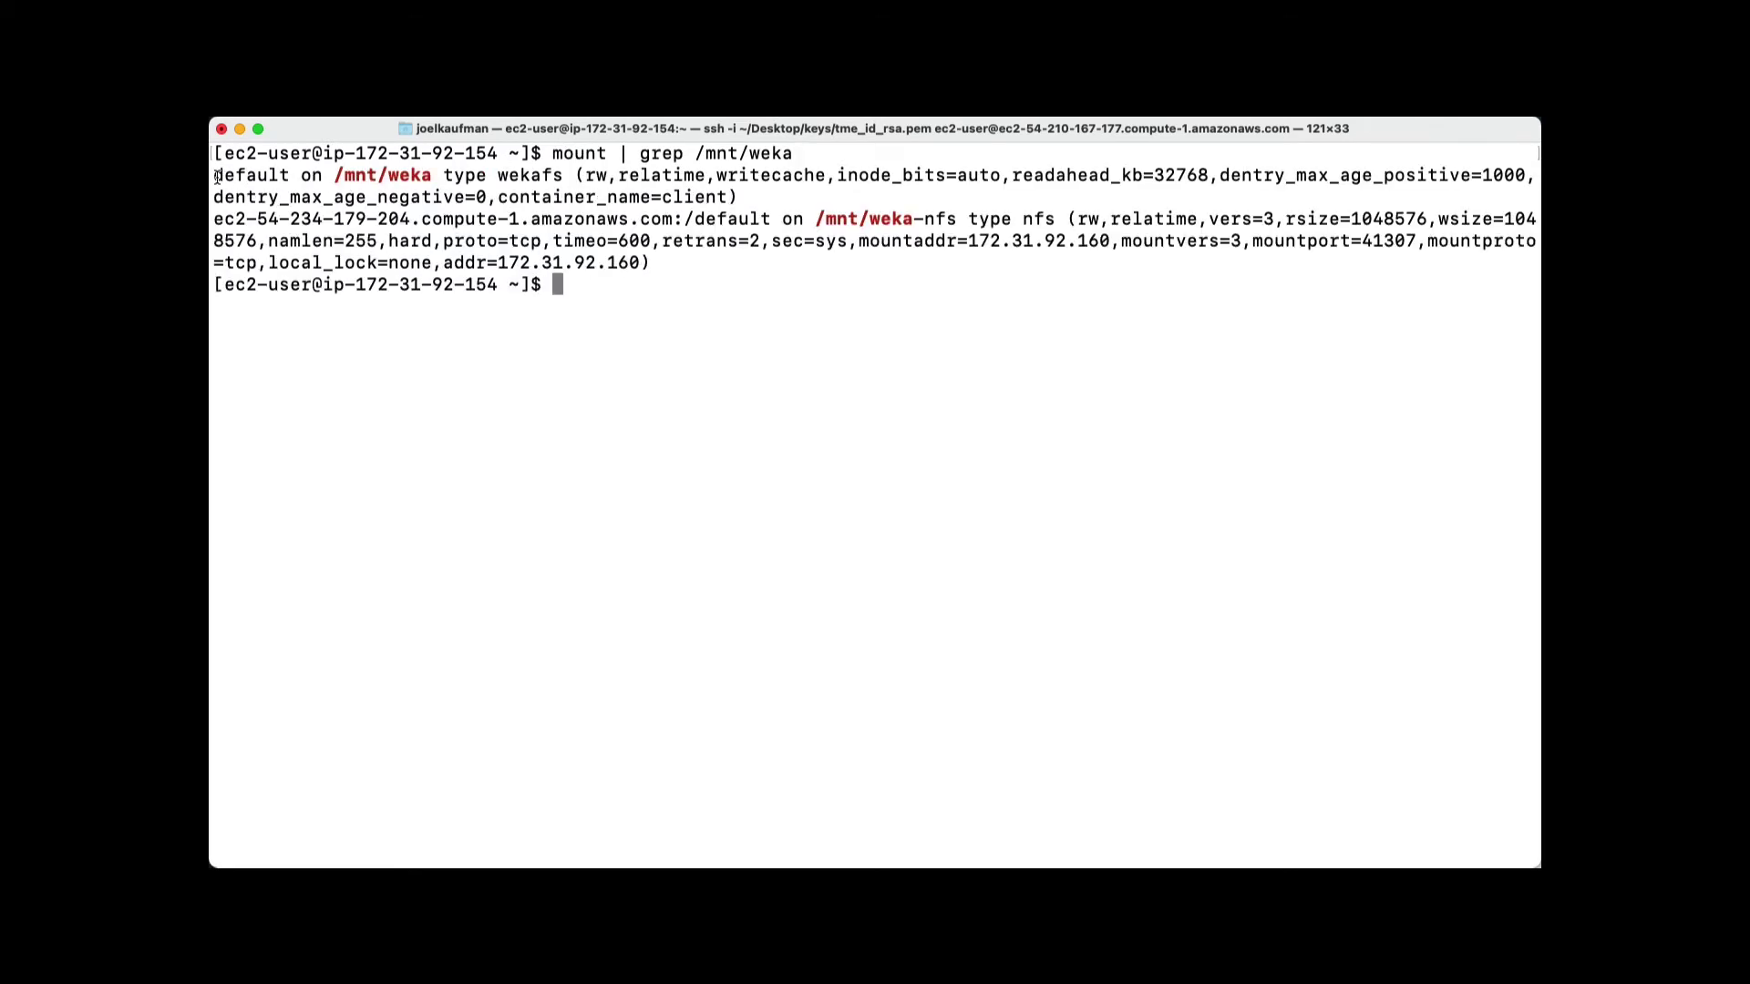
pyautogui.moveTo(216, 176); pyautogui.dragTo(436, 178)
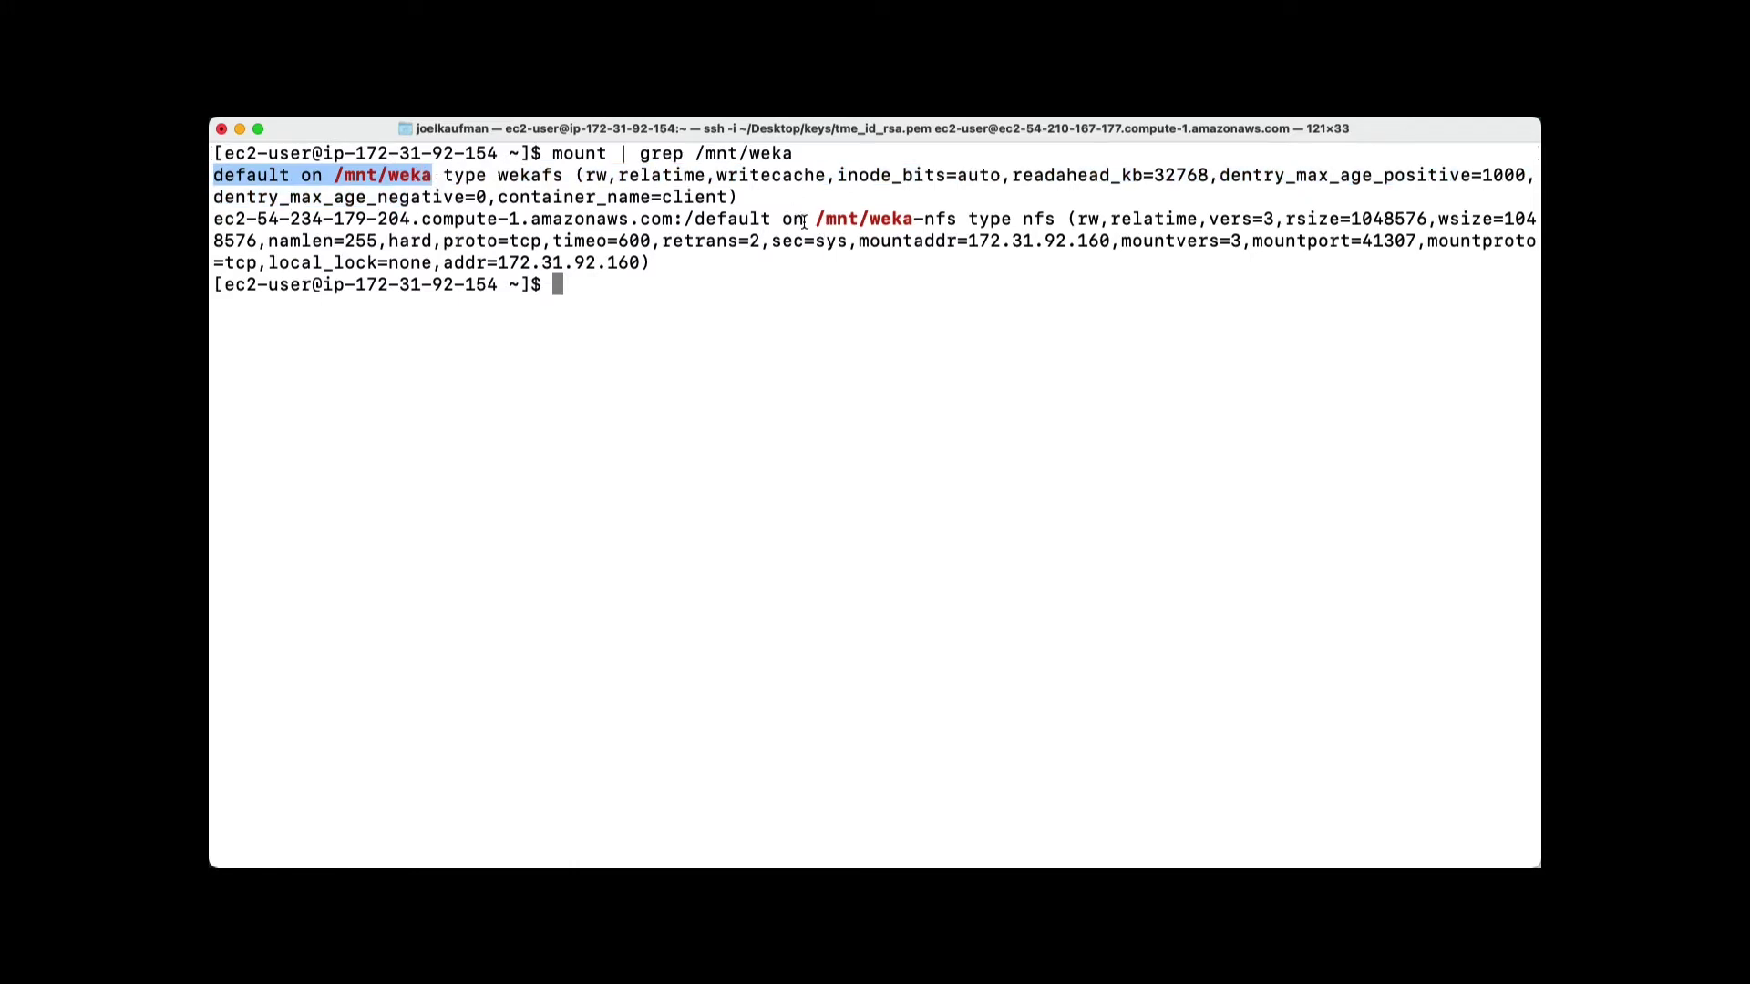
pyautogui.moveTo(801, 222); pyautogui.dragTo(973, 221)
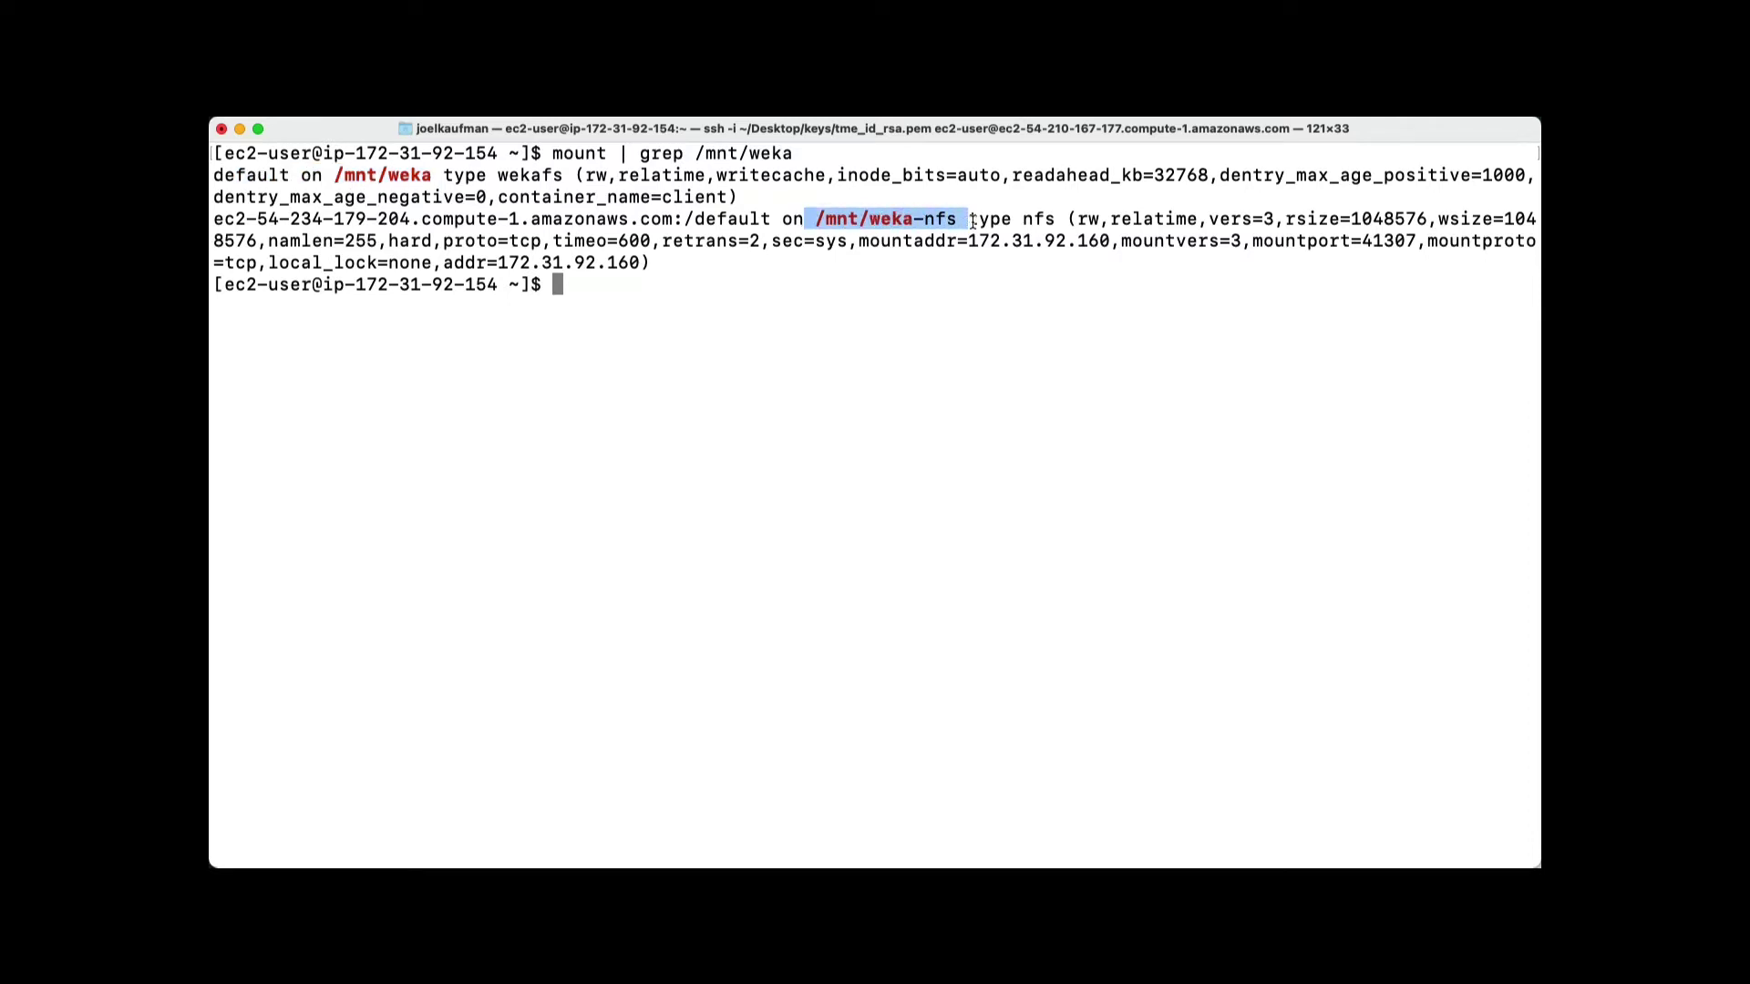
pyautogui.click(726, 296)
# Step: Rerun 'df -h | grep /mnt/weka', showing 10T available on /mnt/weka
pyautogui.press('Up')
pyautogui.press('Up')
pyautogui.press('Up')
pyautogui.press('Up')
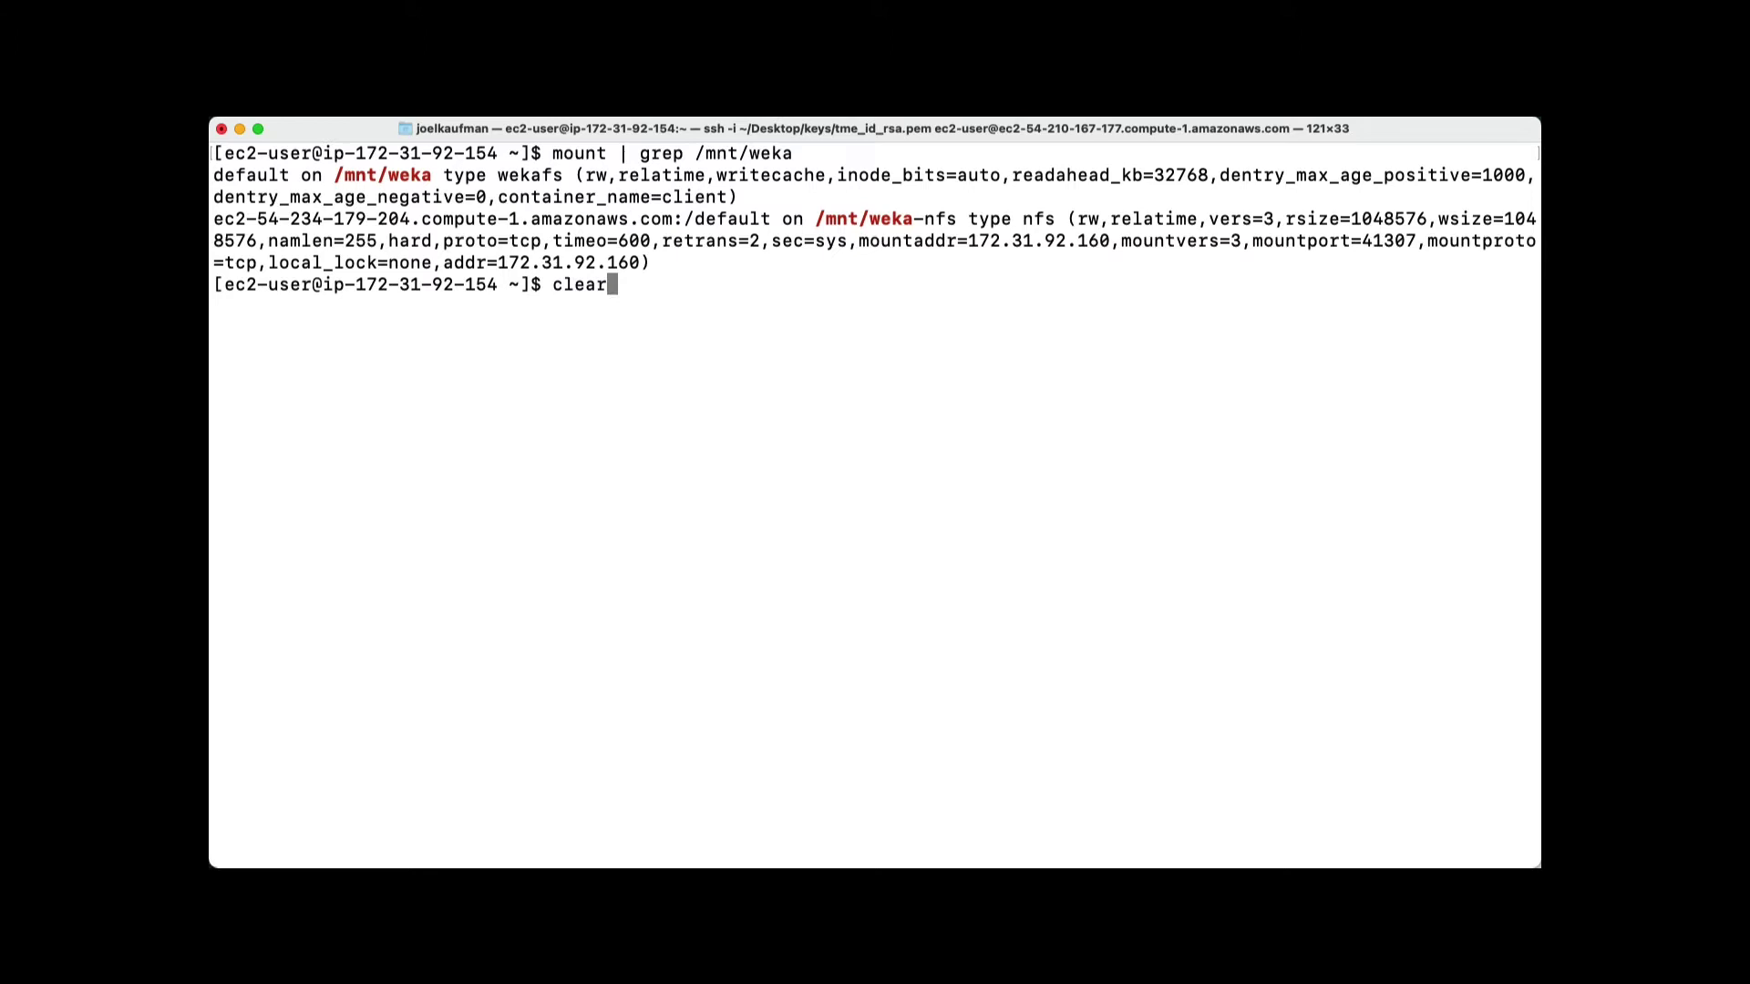
pyautogui.press('Up')
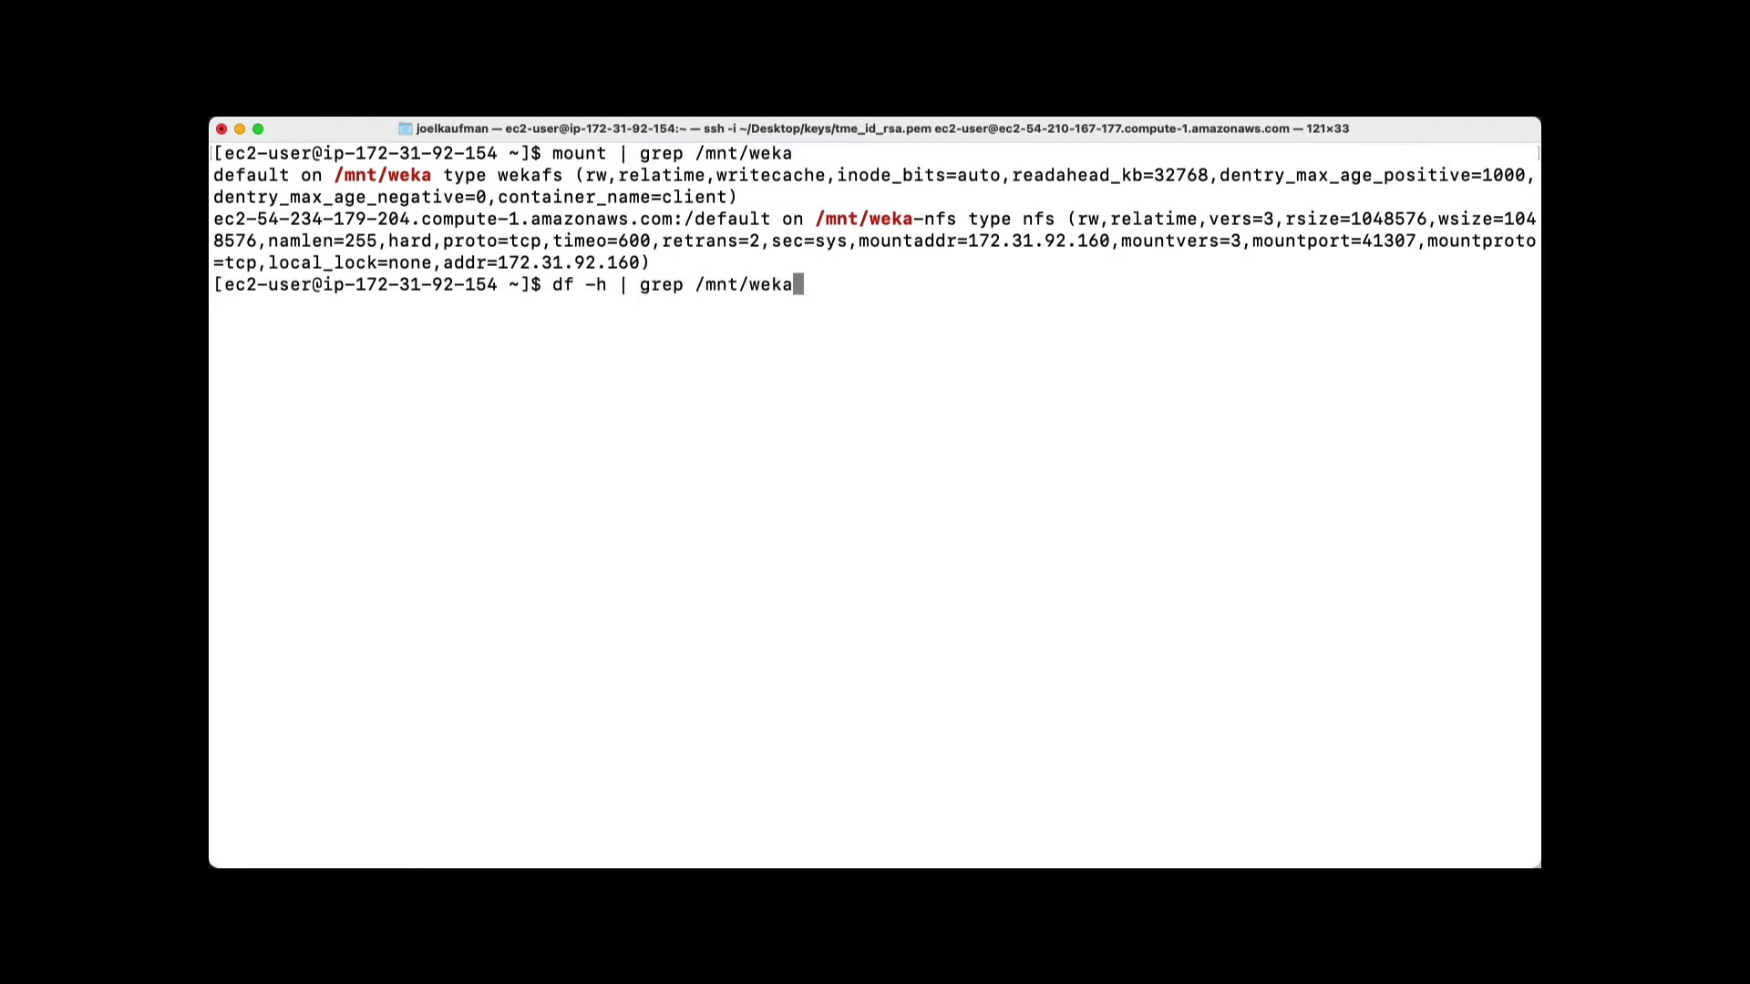
pyautogui.press('Return')
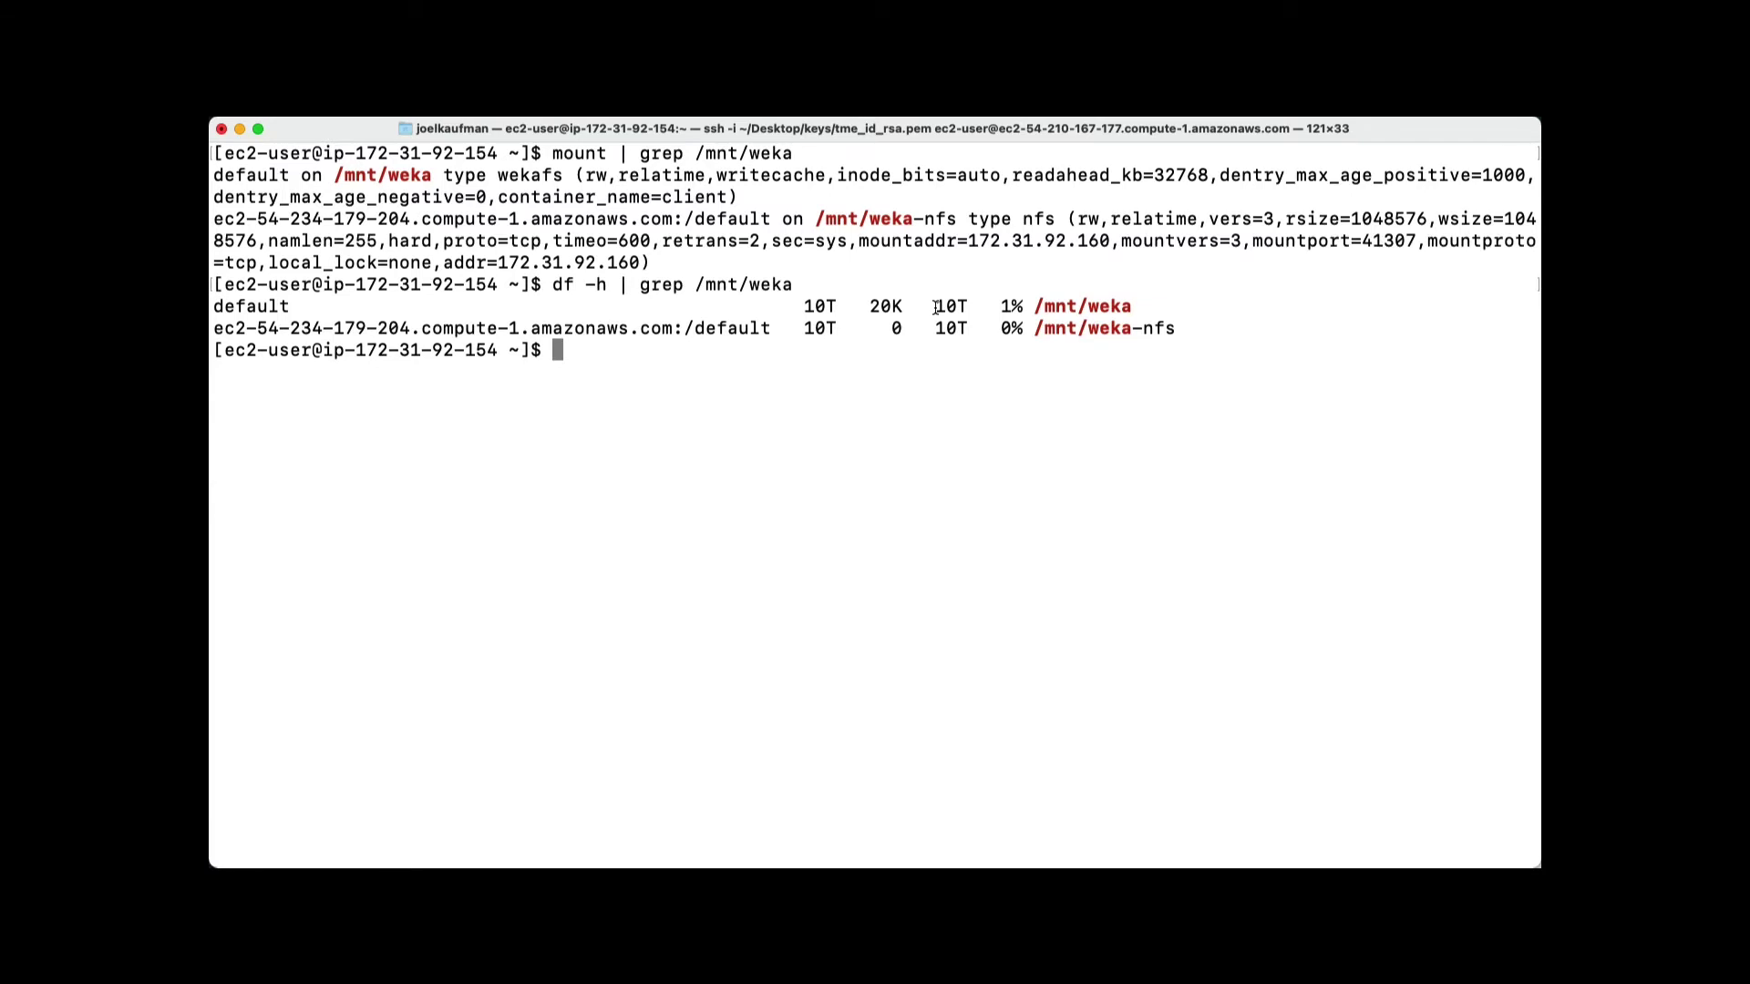
pyautogui.moveTo(936, 308); pyautogui.dragTo(967, 308)
pyautogui.click(864, 354)
# Step: List /mnt showing the weka2 mount point, then change into /mnt/weka and list its files
pyautogui.write('ls /mnt')
pyautogui.press('Return')
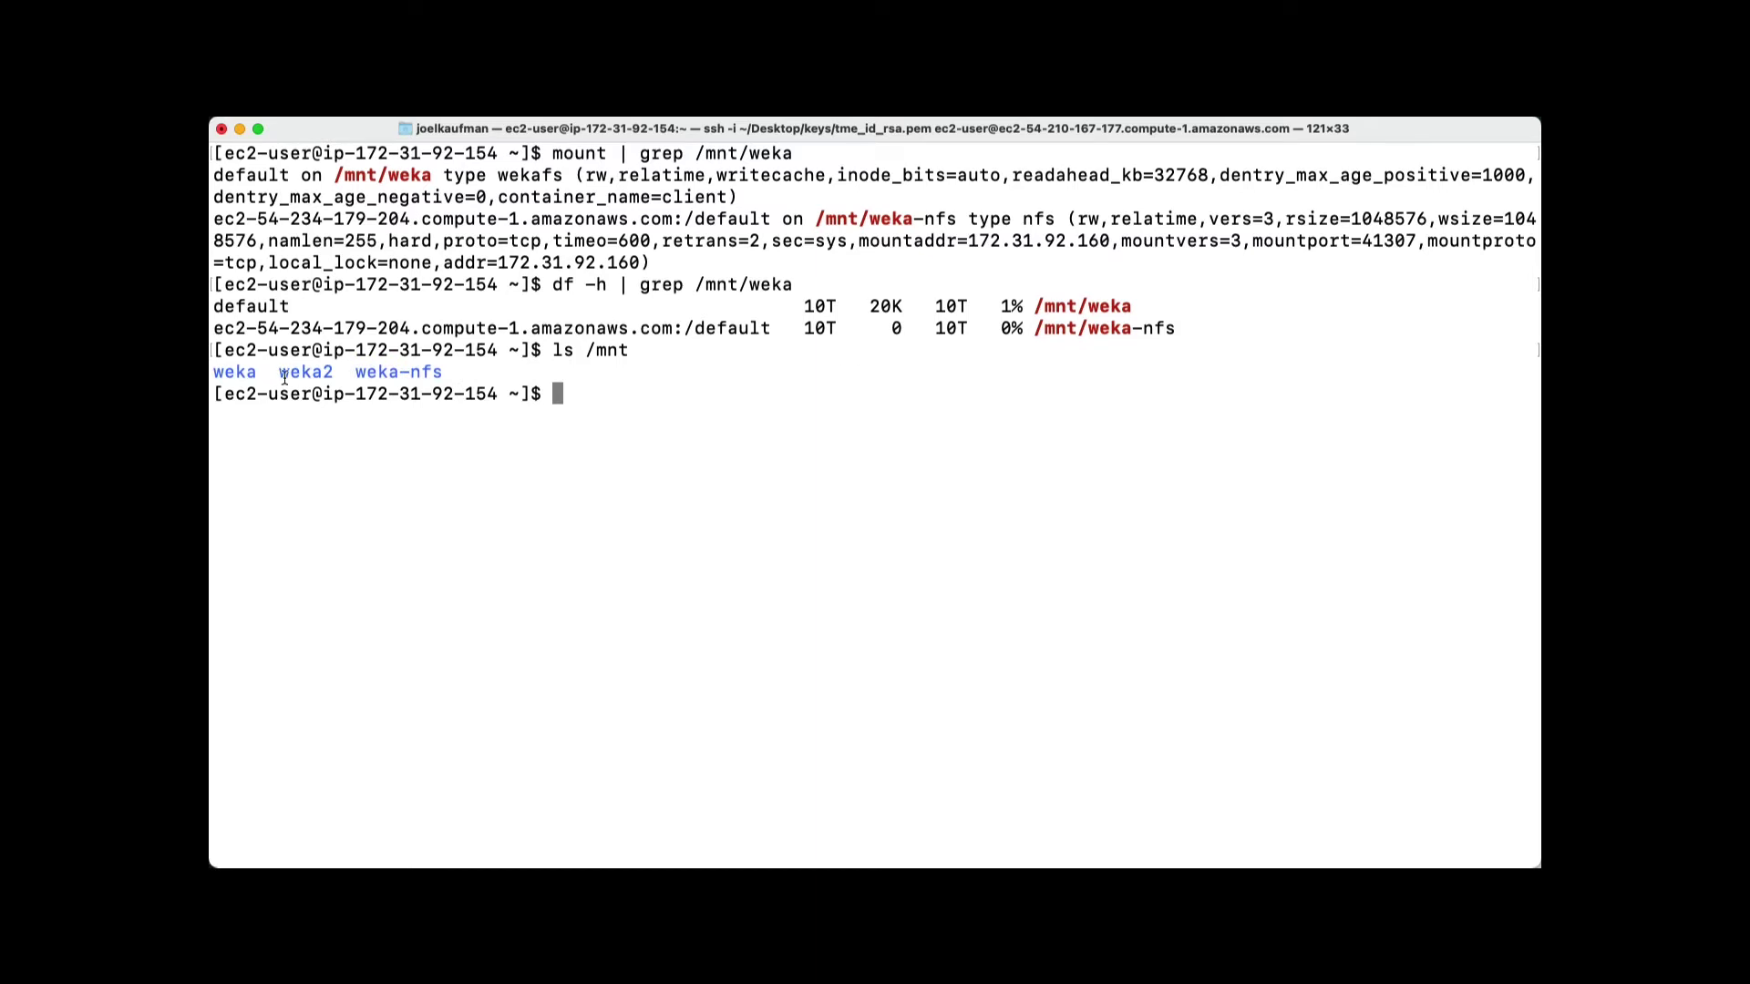
pyautogui.moveTo(280, 374); pyautogui.dragTo(336, 376)
pyautogui.write('cd /mnt/weka')
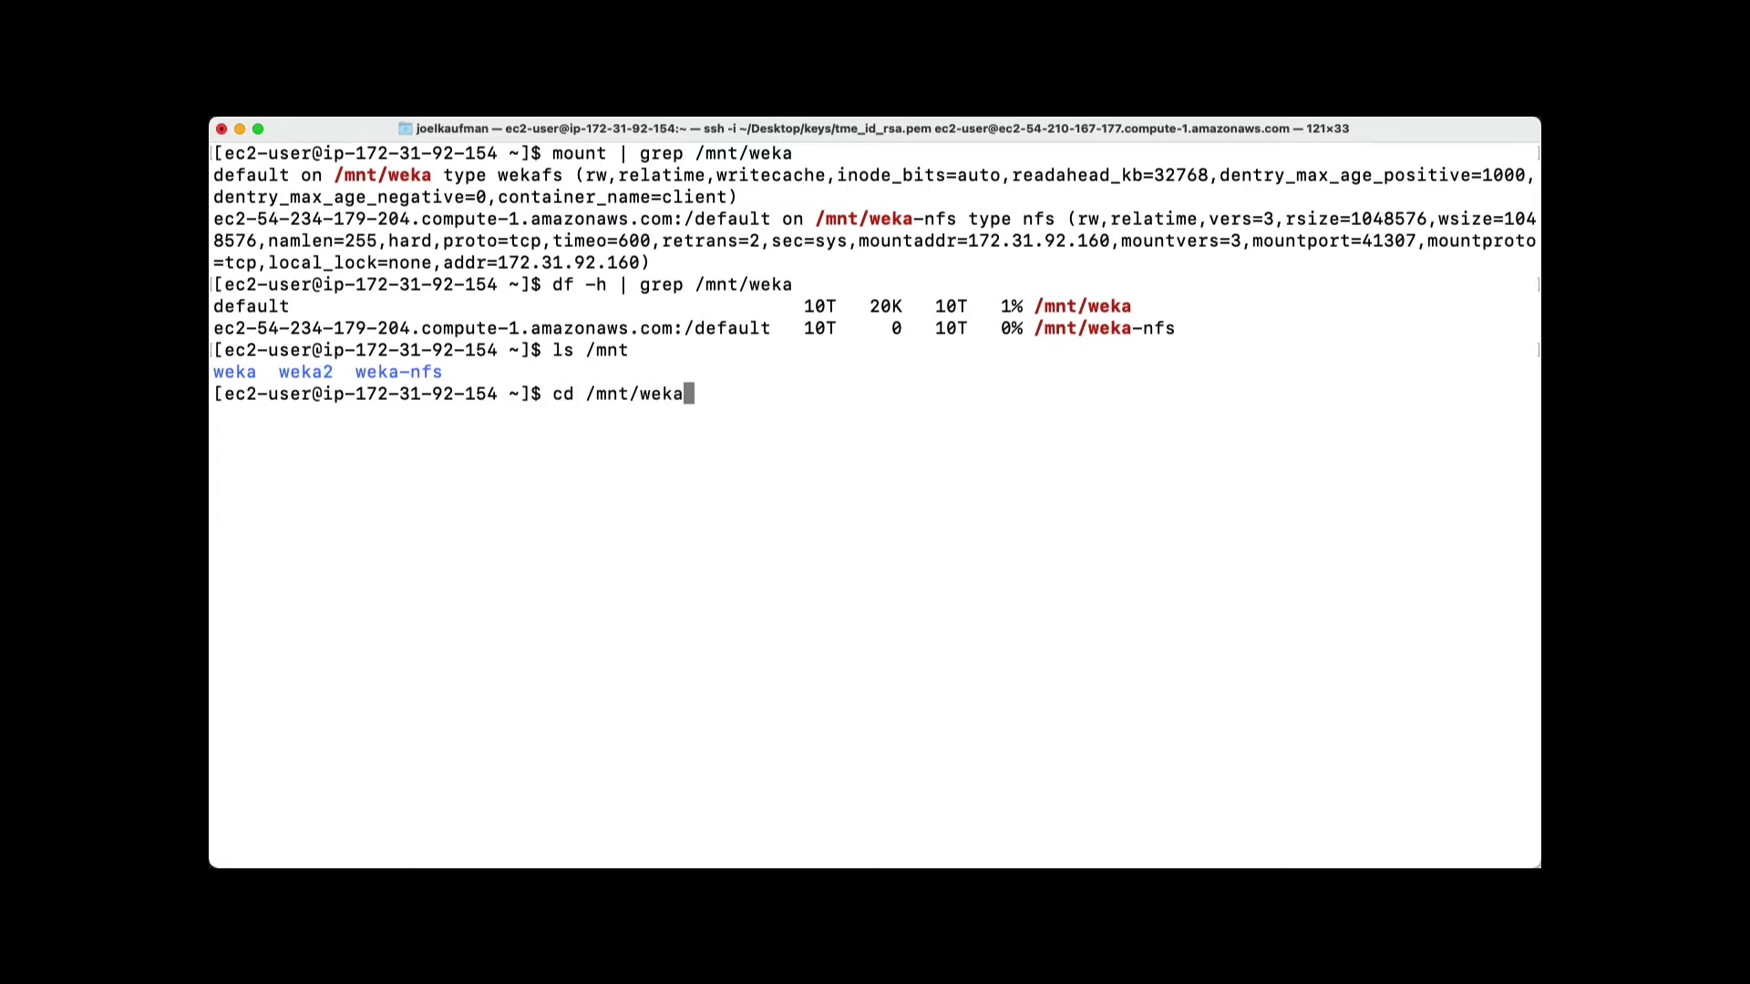
pyautogui.press('Return')
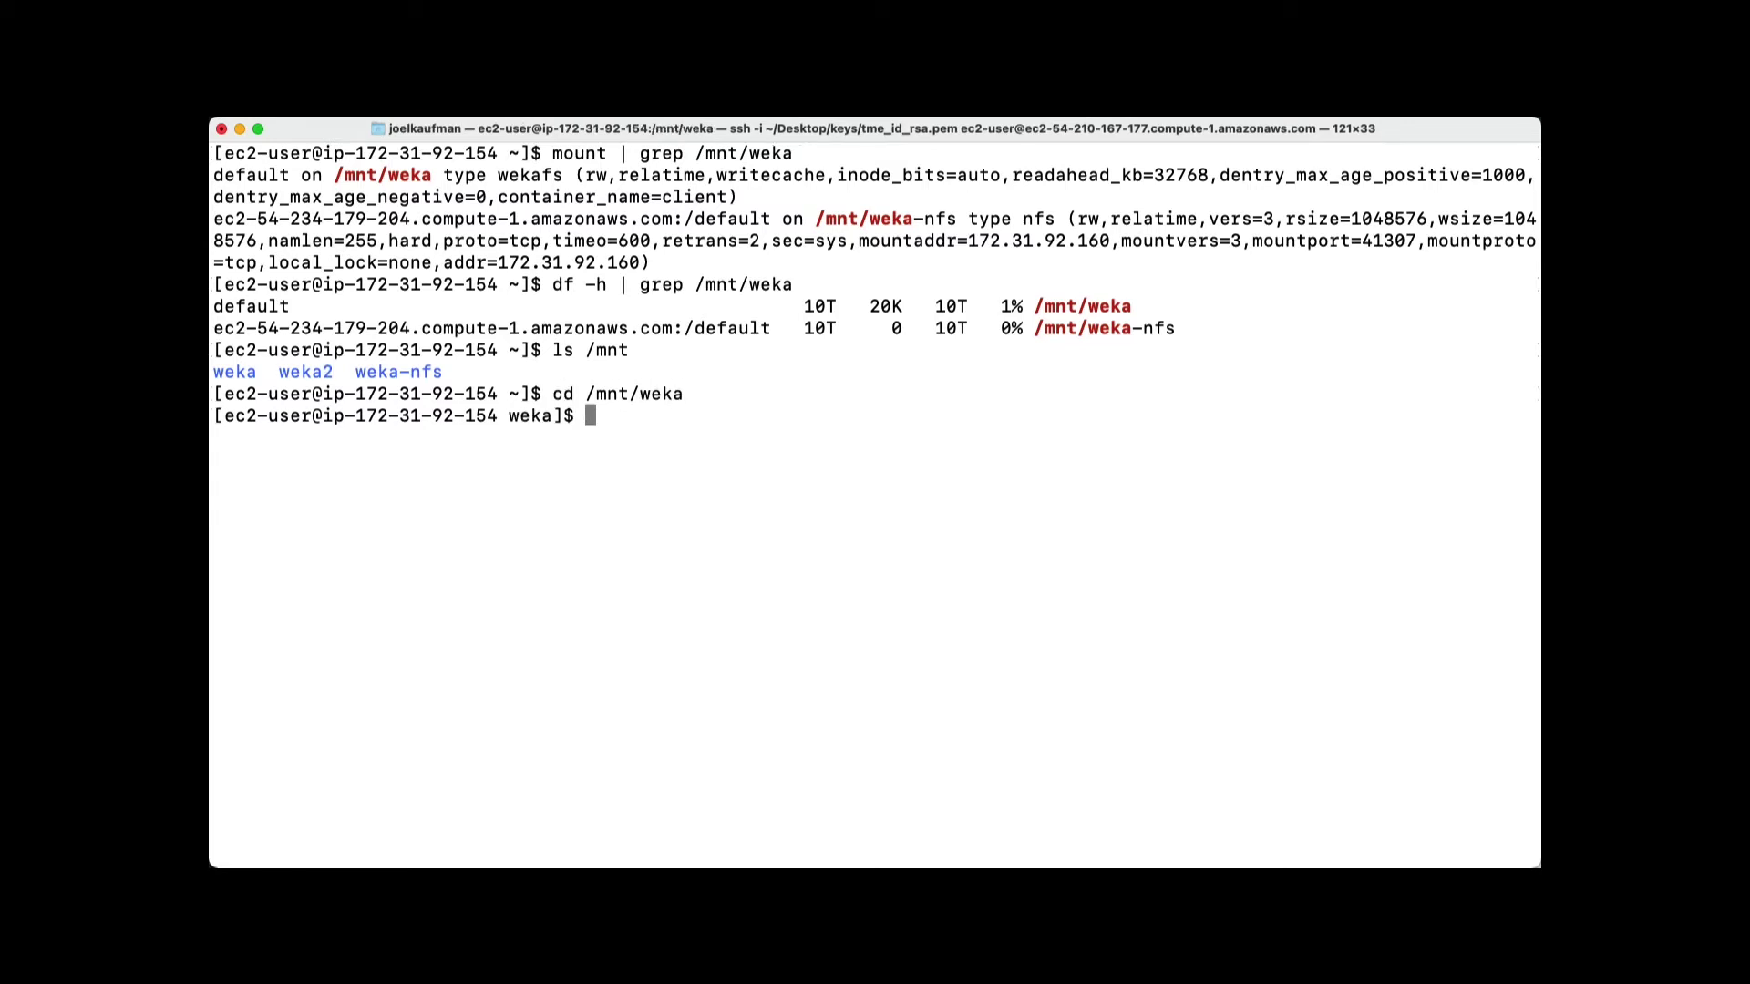
pyautogui.write('ls')
pyautogui.press('Return')
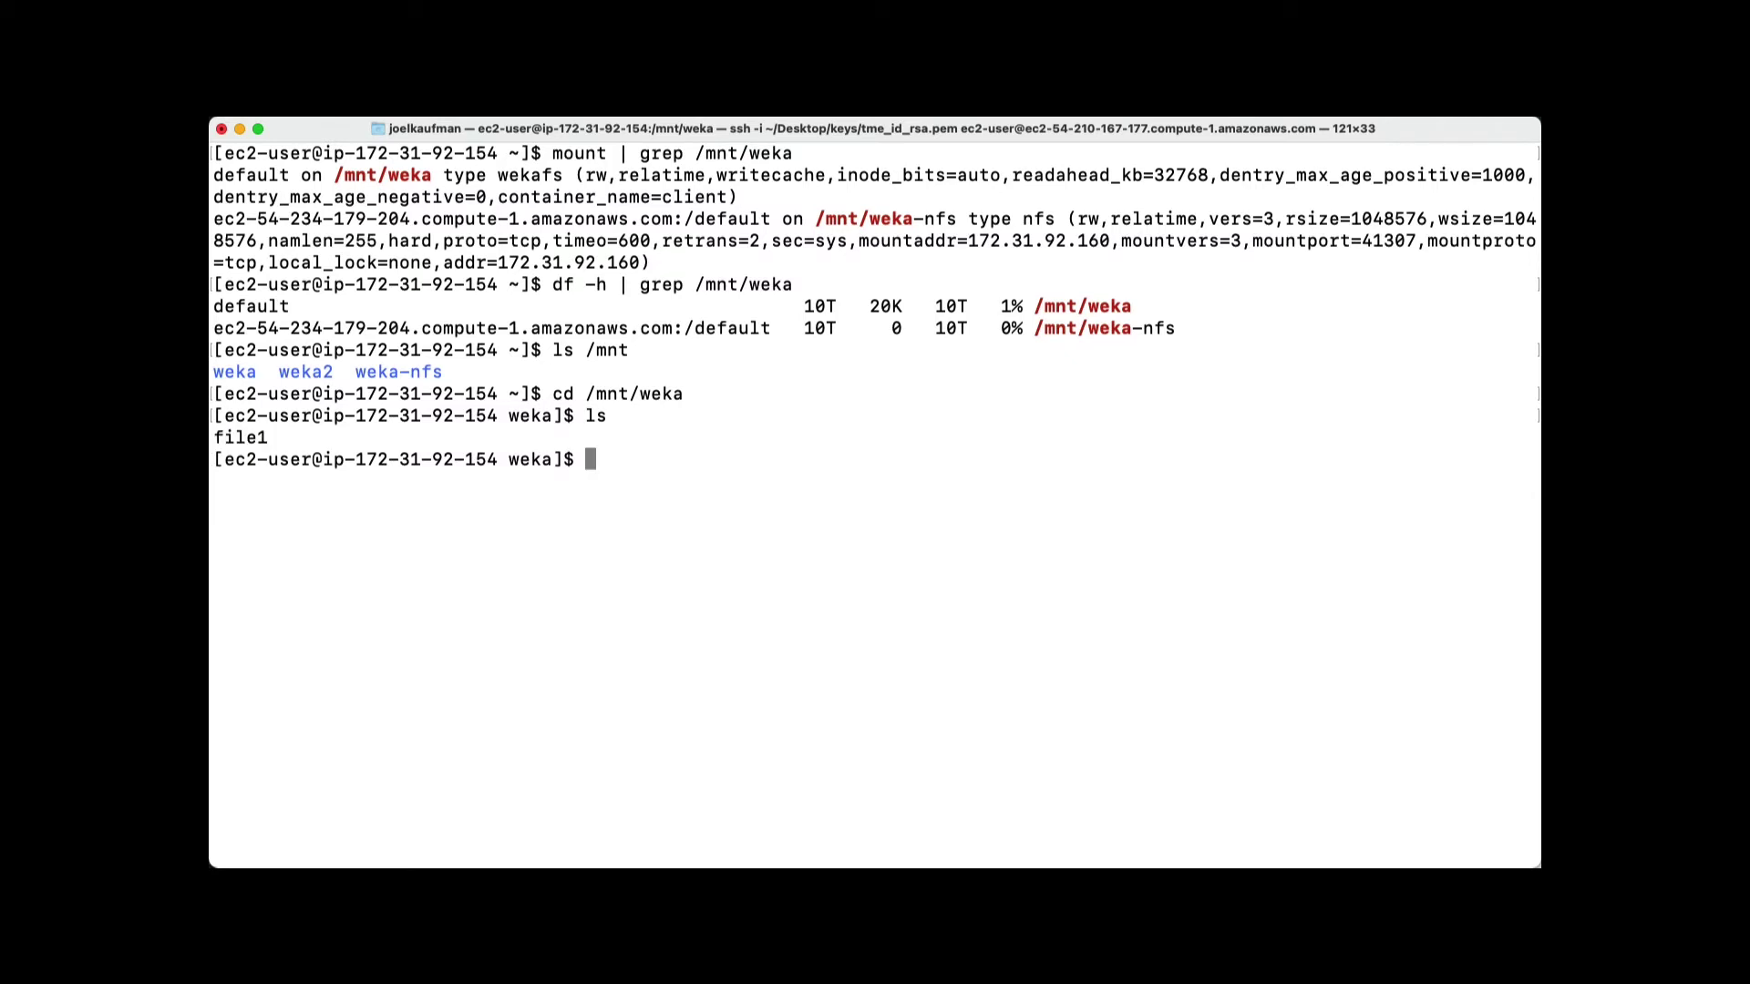
# Step: Compute file1's md5 checksum, then confirm /mnt/weka2 is empty with 'ls /mnt/weka2'
pyautogui.write('md5sum file')
pyautogui.press('Tab')
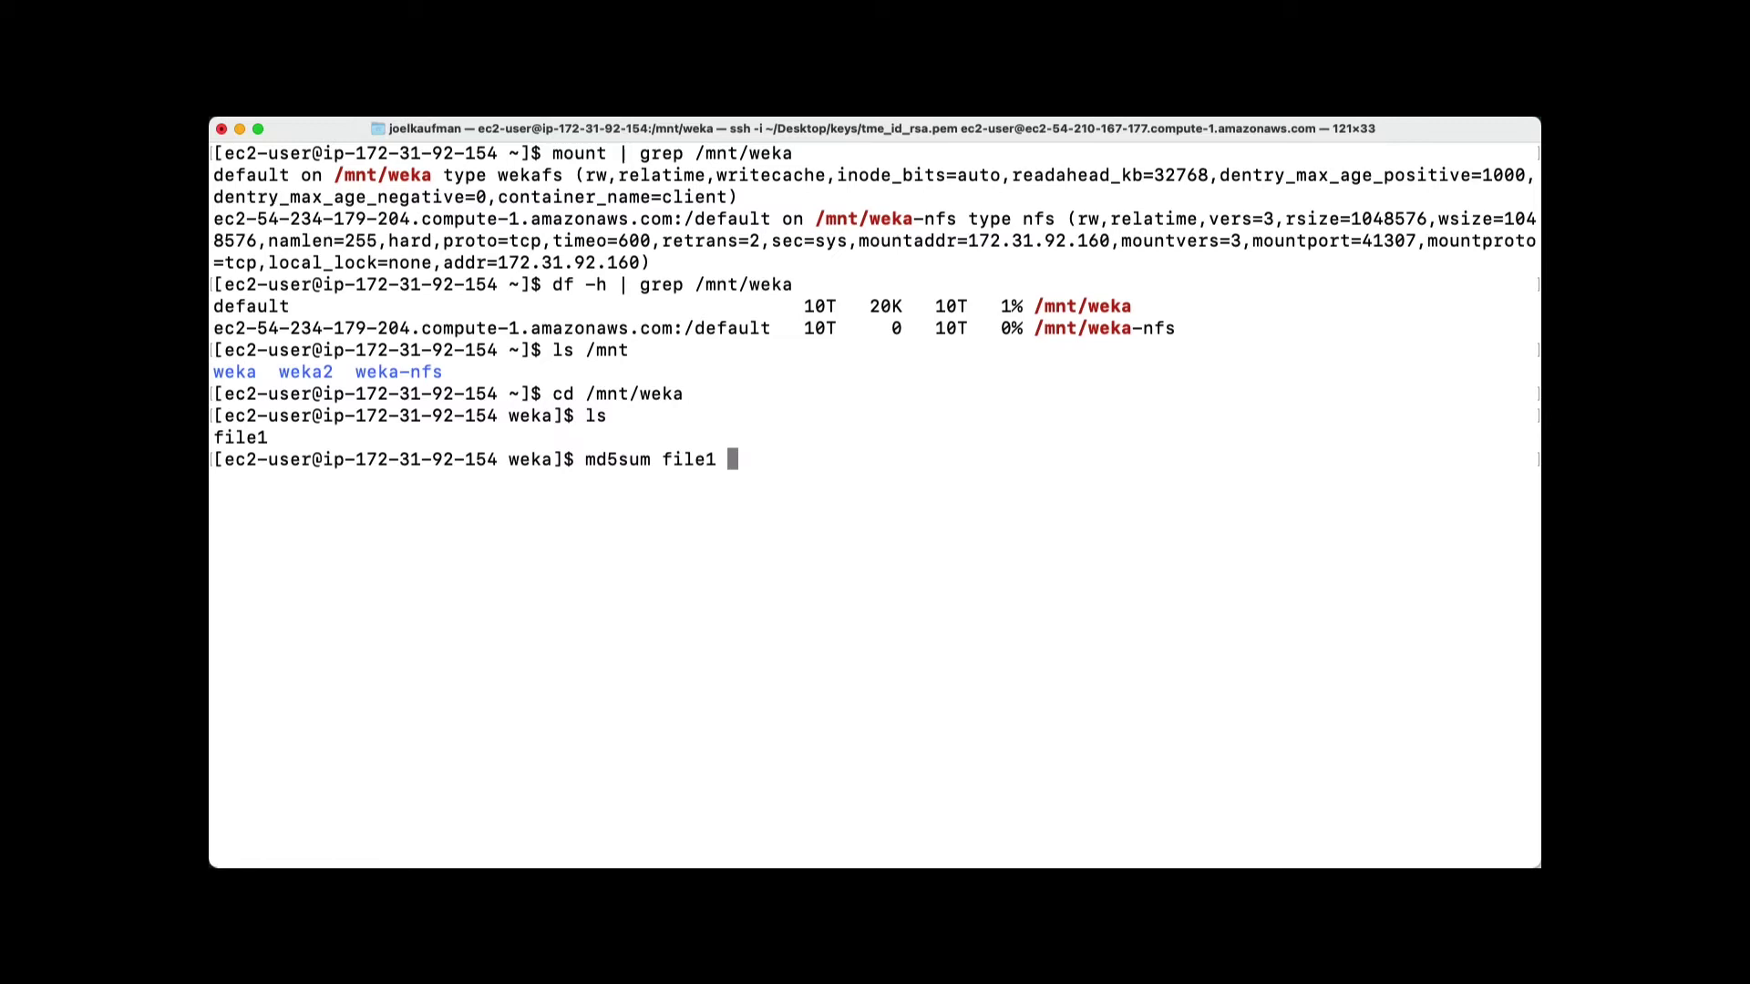
pyautogui.press('Return')
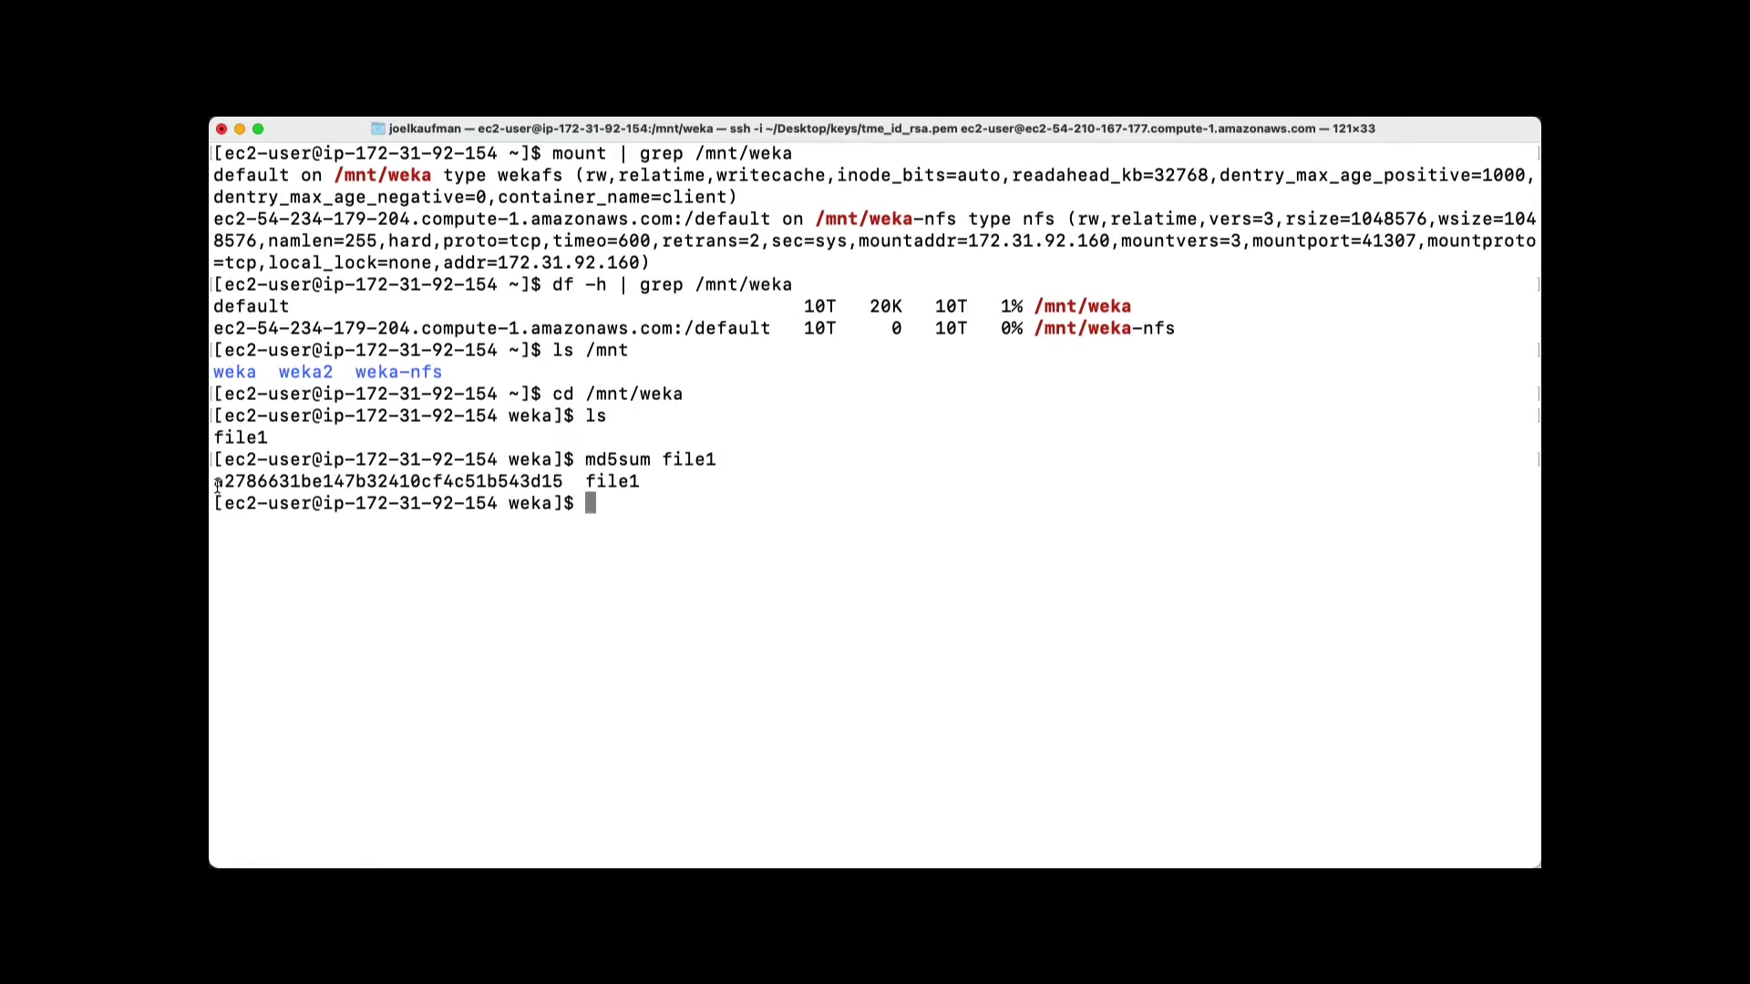
pyautogui.moveTo(218, 484); pyautogui.dragTo(564, 489)
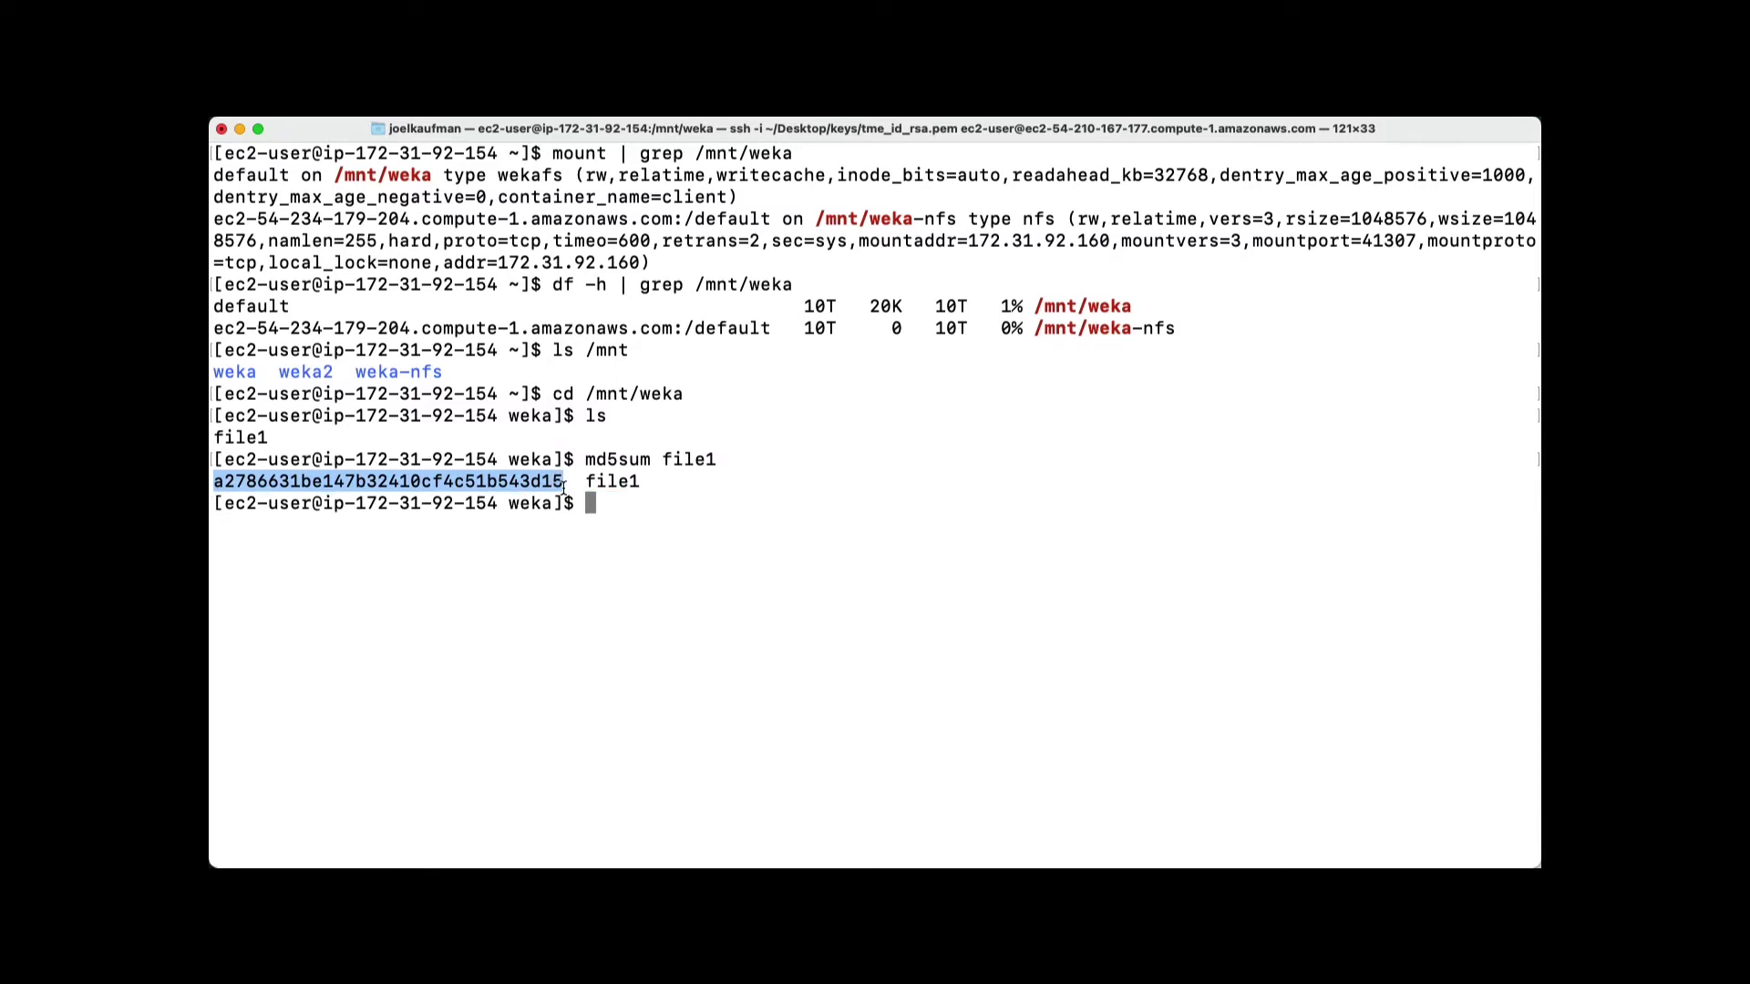
pyautogui.click(627, 504)
pyautogui.write('ls')
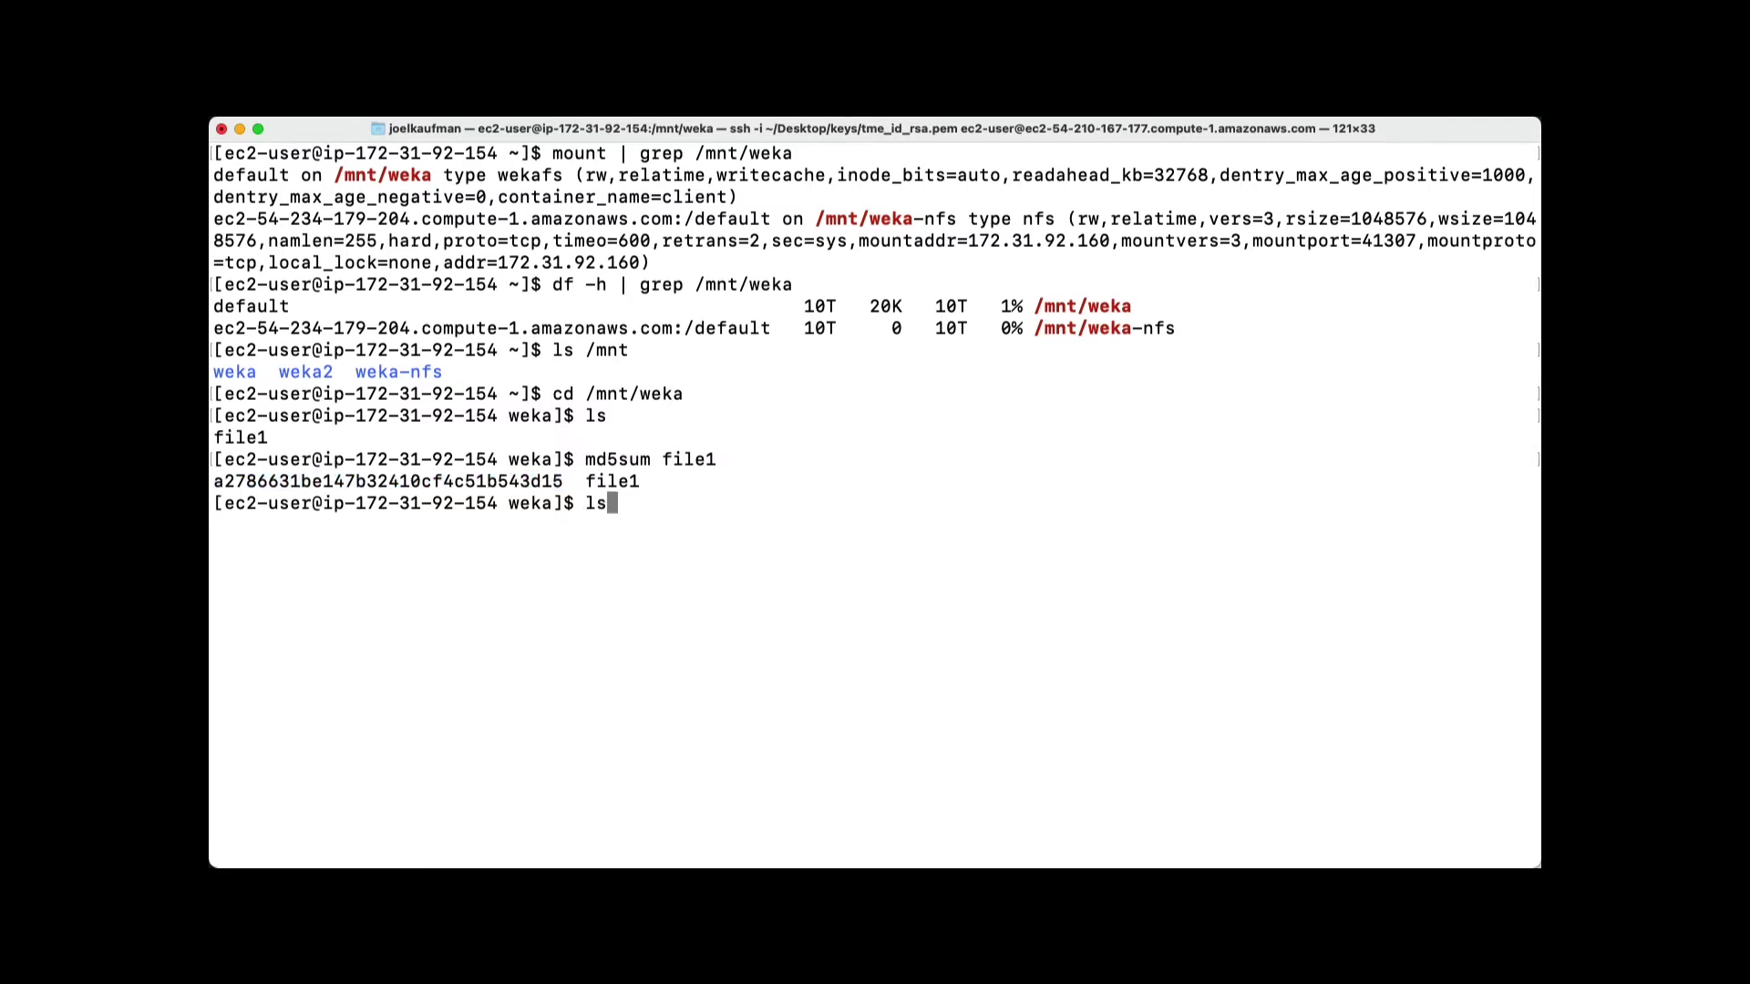
pyautogui.write(' /mnt/weka2')
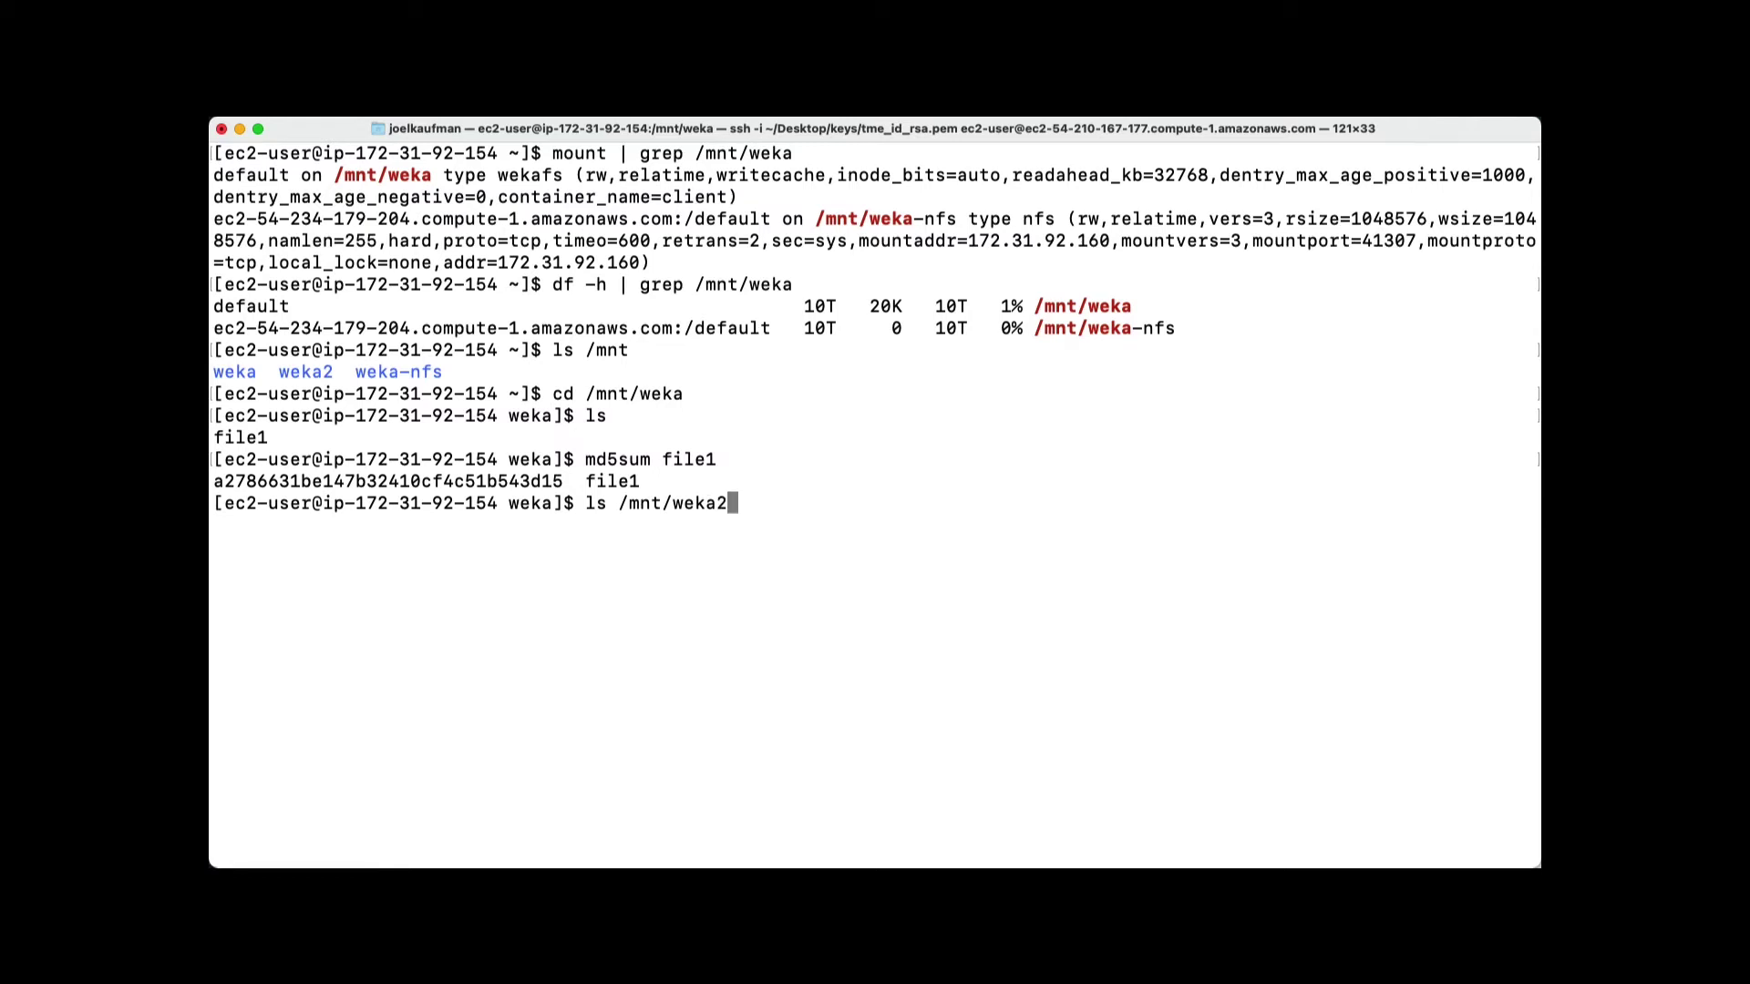
pyautogui.press('Return')
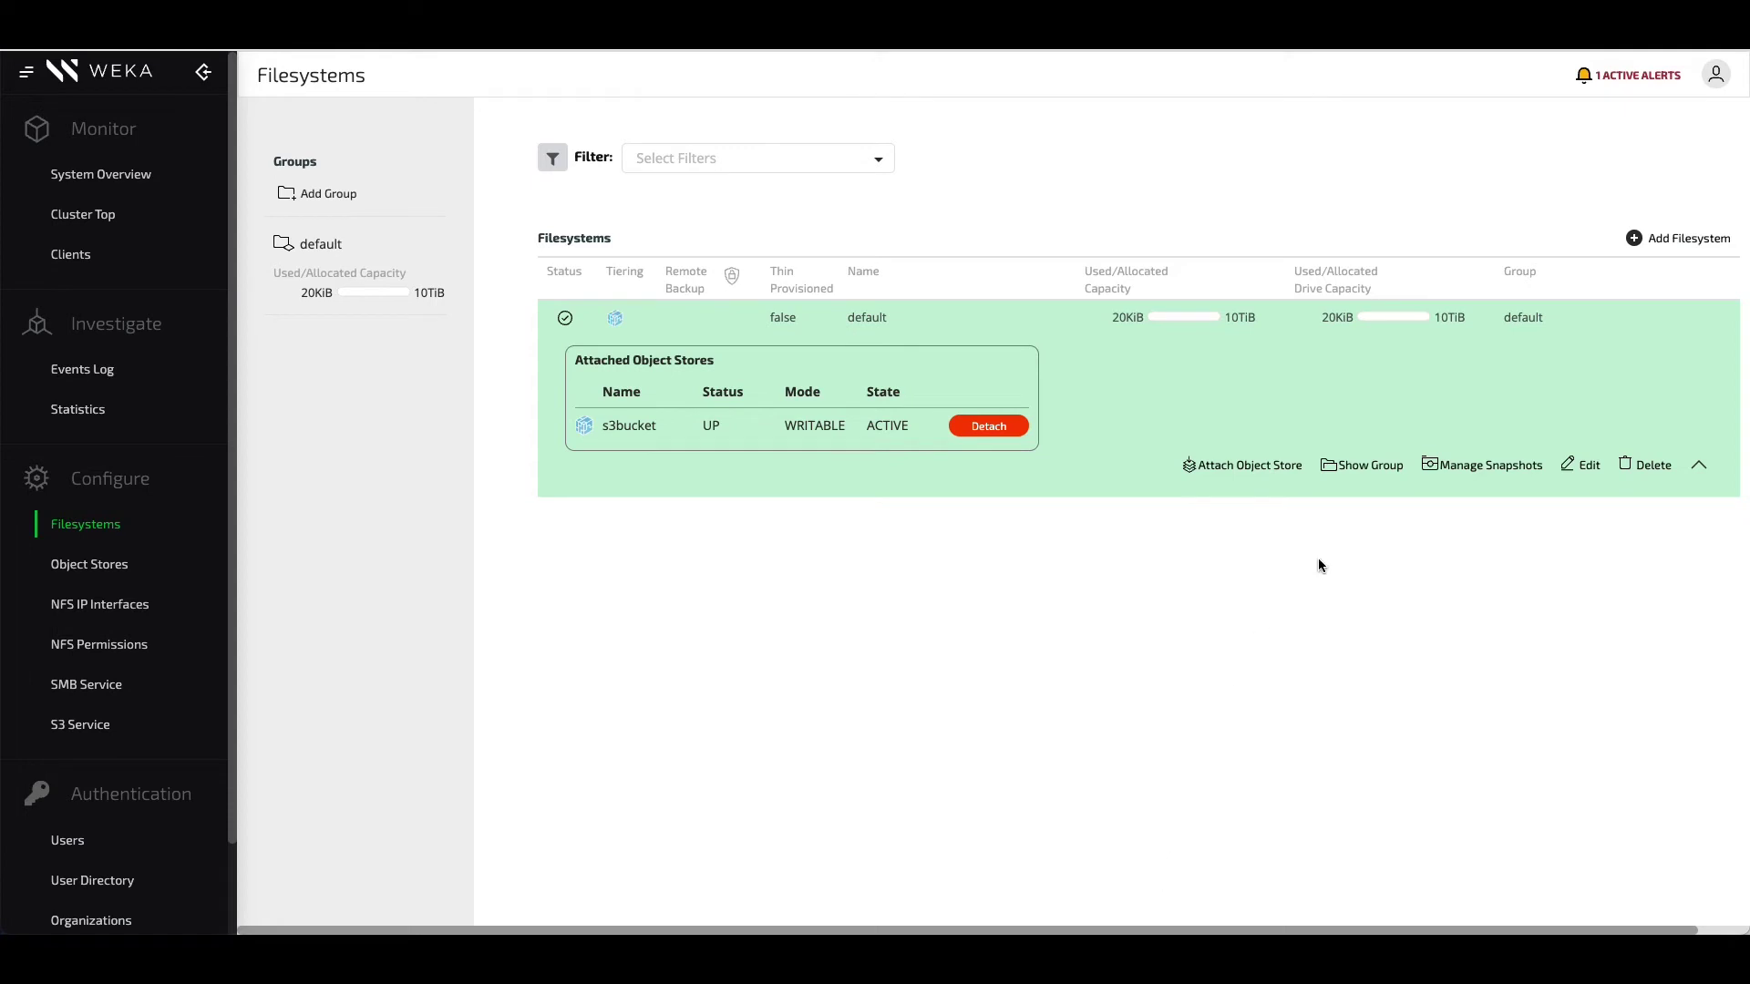
# Step: Create a snapshot of the default filesystem named 'wekasnap' with access point 'weka2'
pyautogui.click(1501, 476)
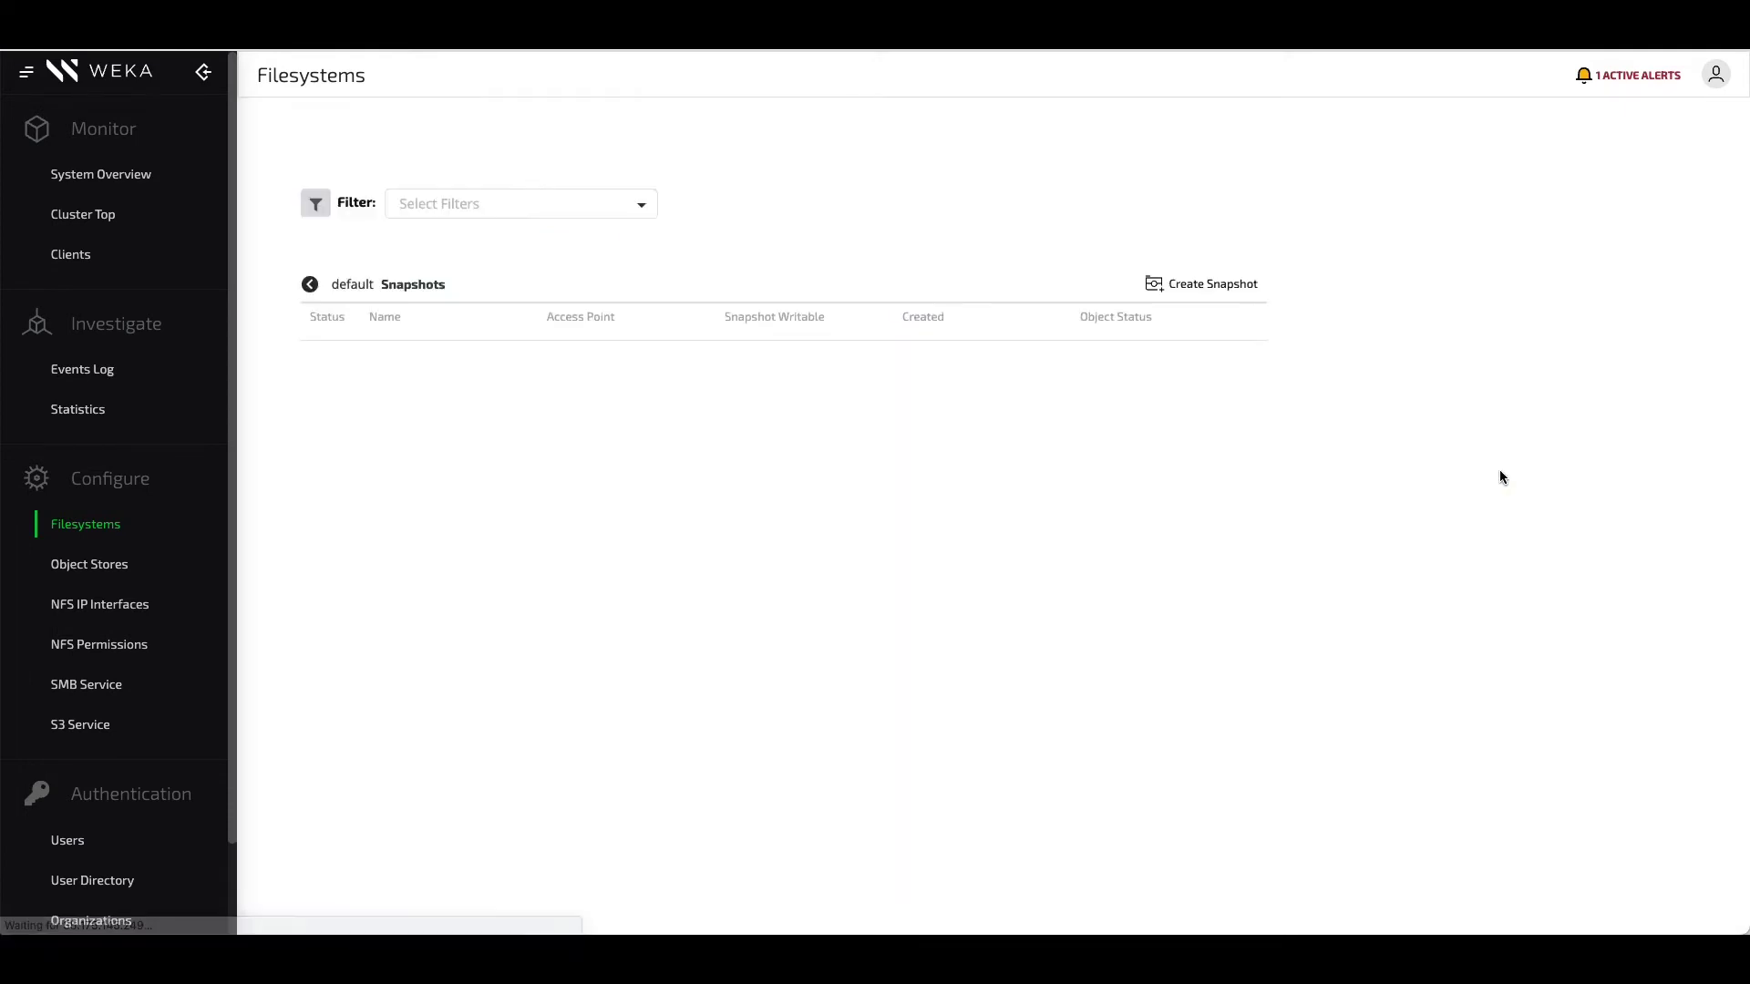
pyautogui.click(1213, 285)
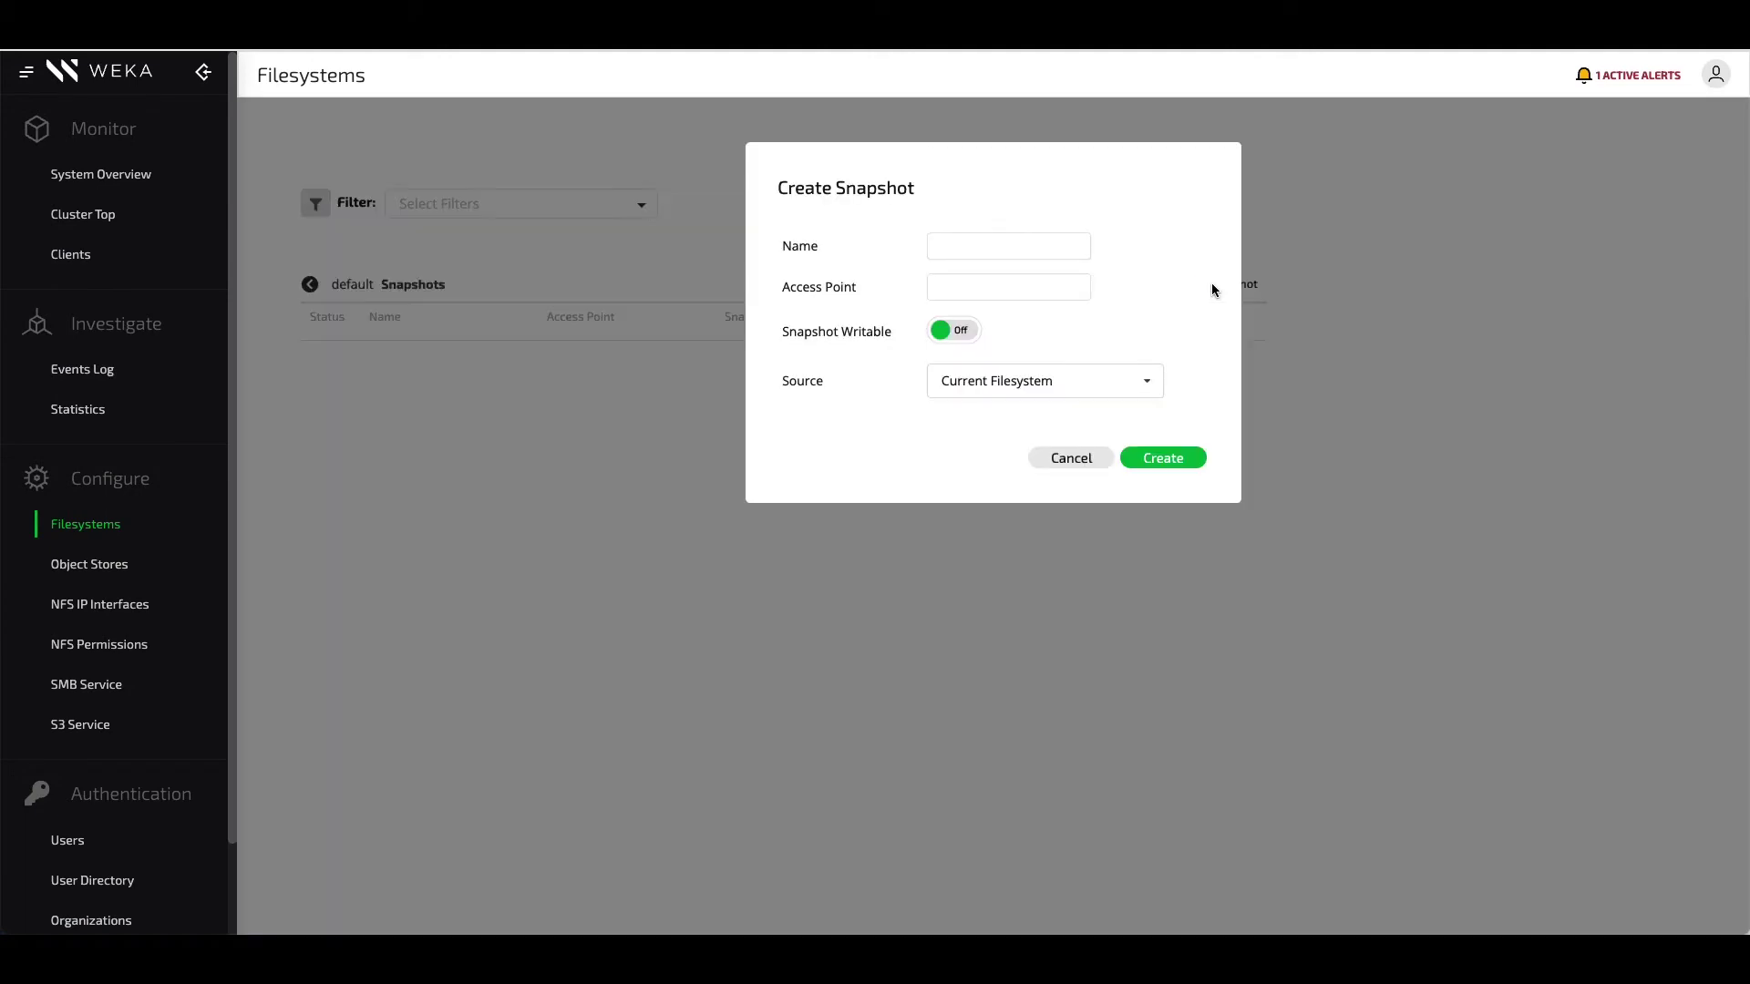
pyautogui.click(1016, 254)
pyautogui.write('sna')
pyautogui.press('BackSpace')
pyautogui.press('BackSpace')
pyautogui.press('BackSpace')
pyautogui.write('wekasnapweka2')
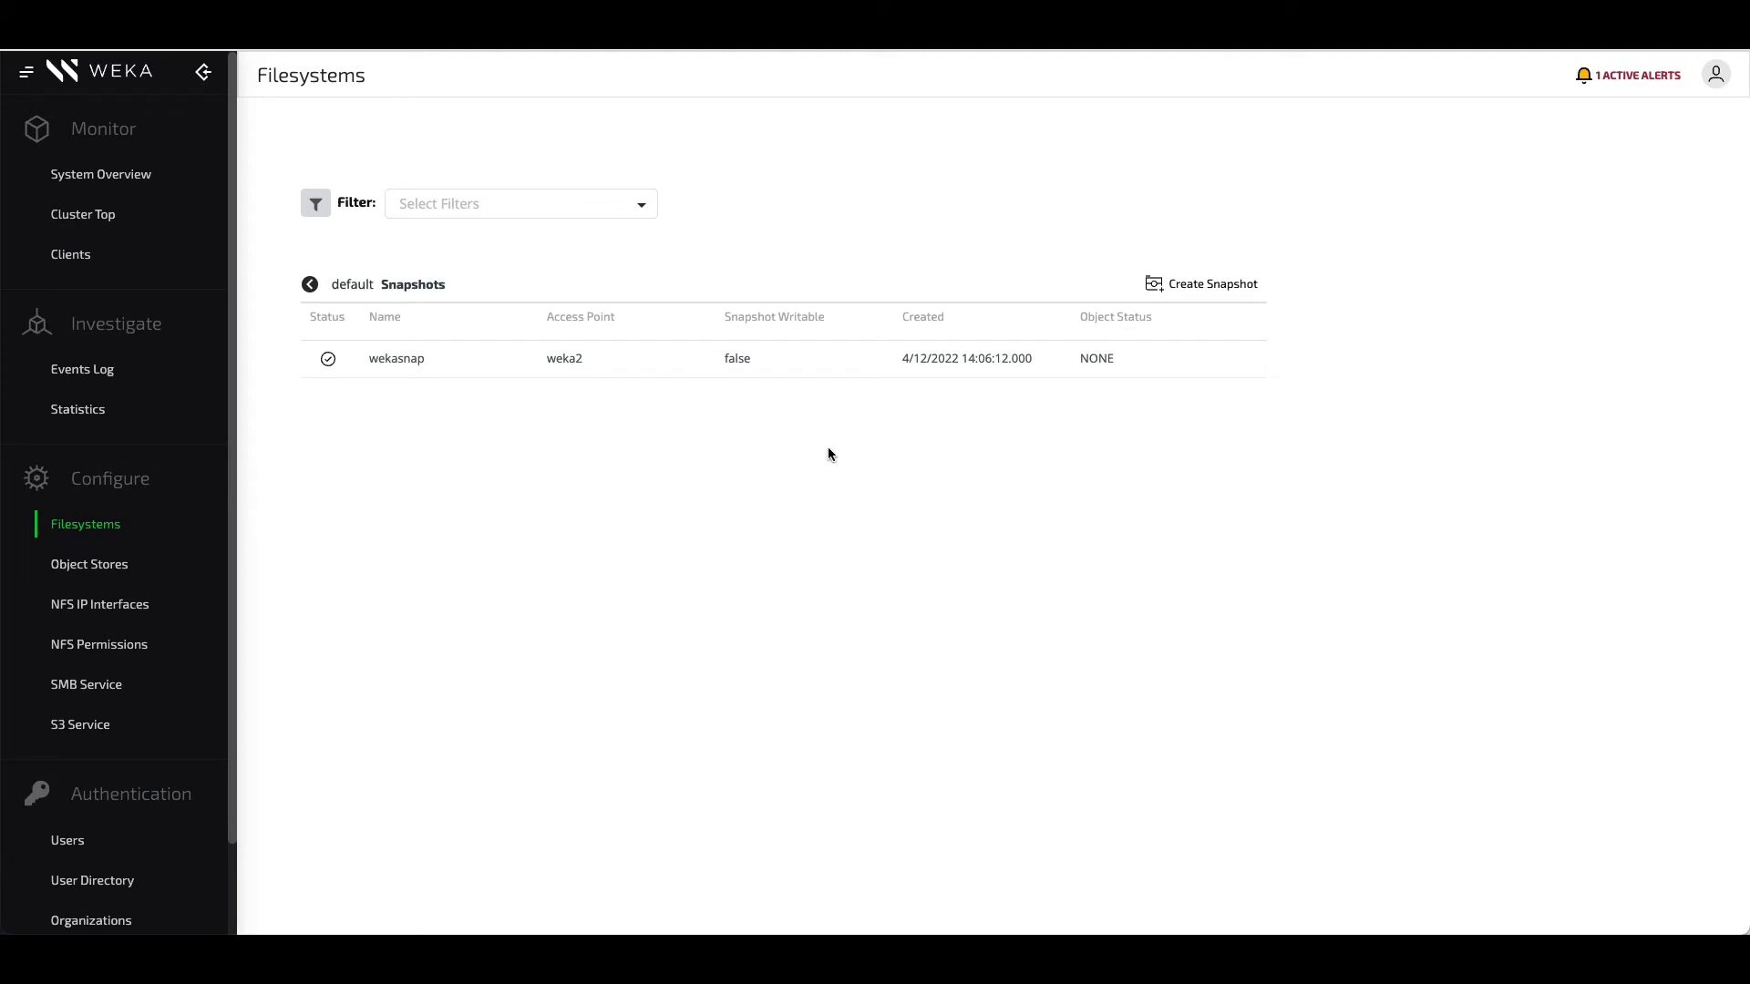
# Step: Upload the wekasnap snapshot to the object store, then return to the Filesystems list
pyautogui.click(813, 372)
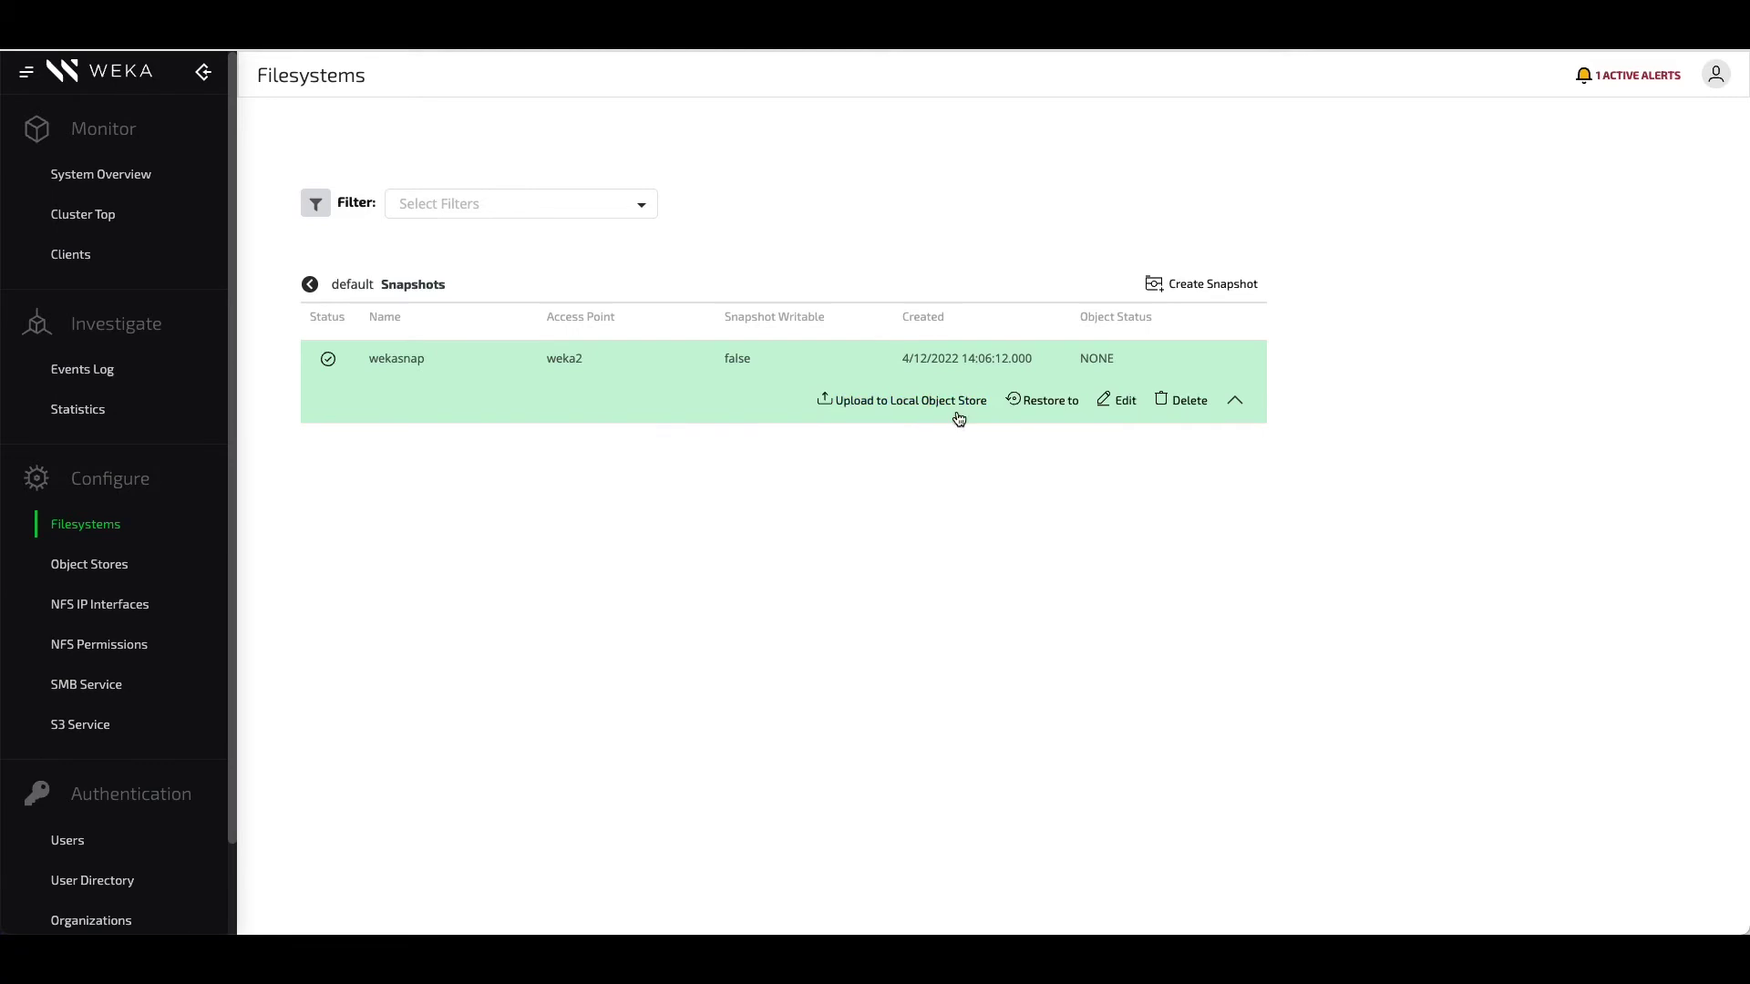
pyautogui.click(912, 406)
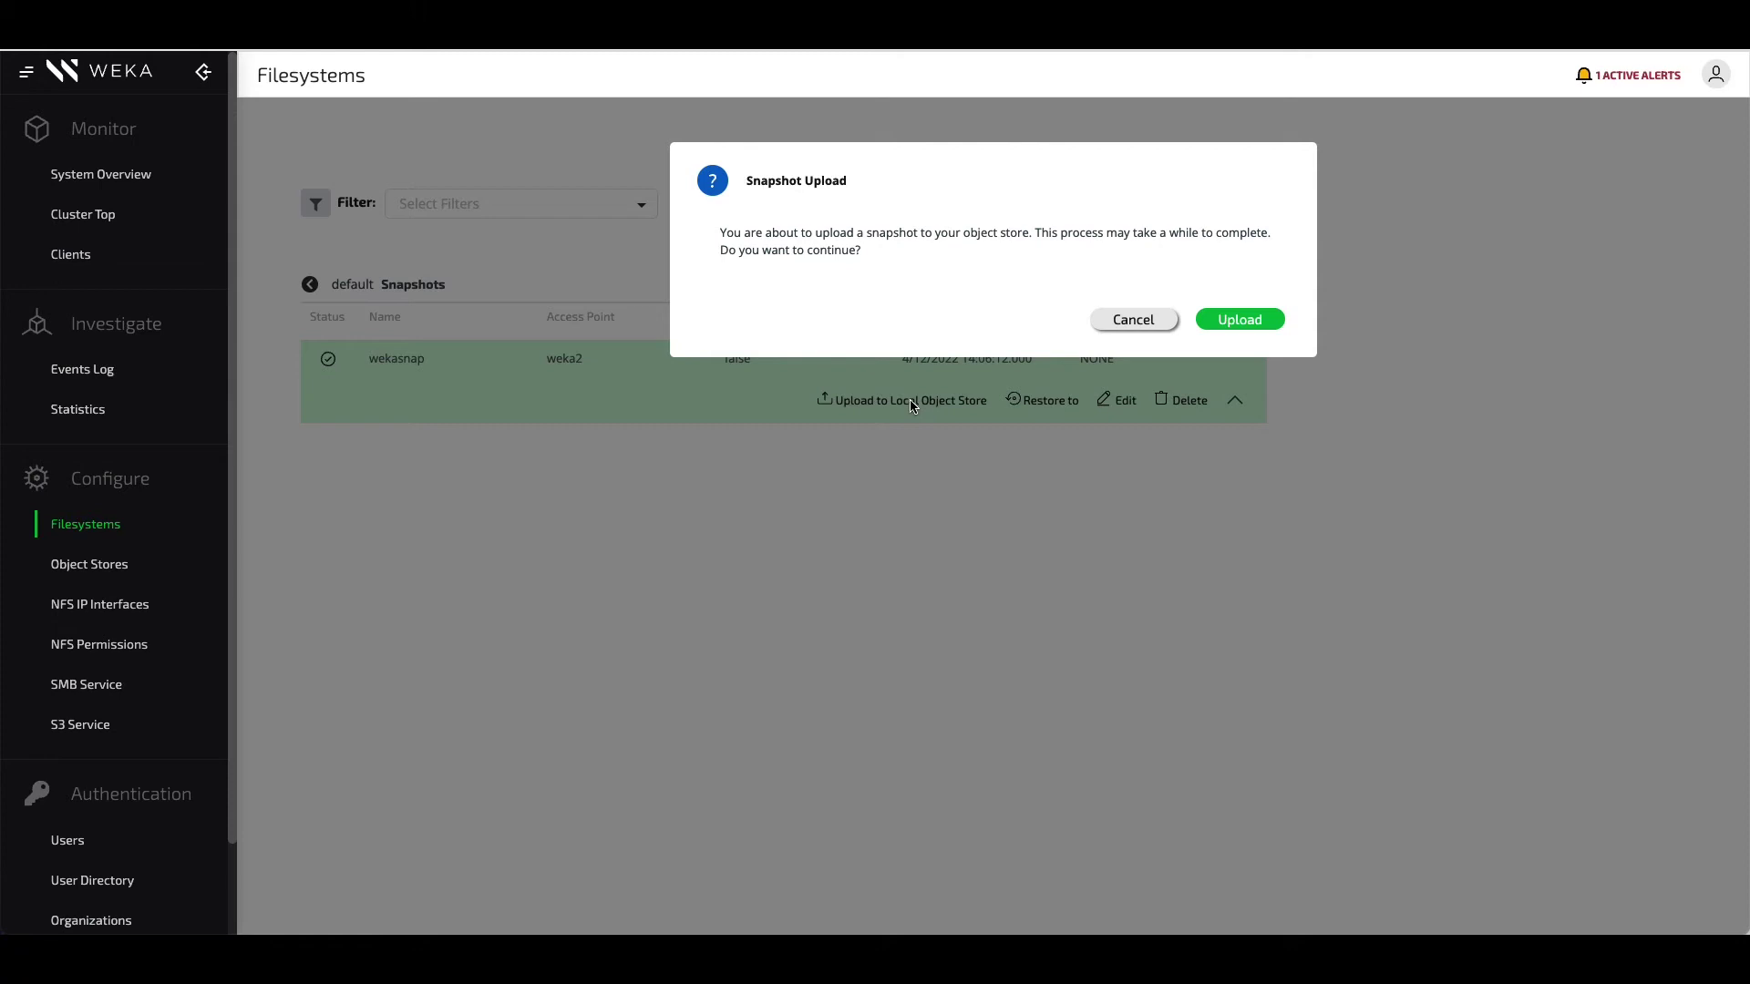
pyautogui.click(1241, 320)
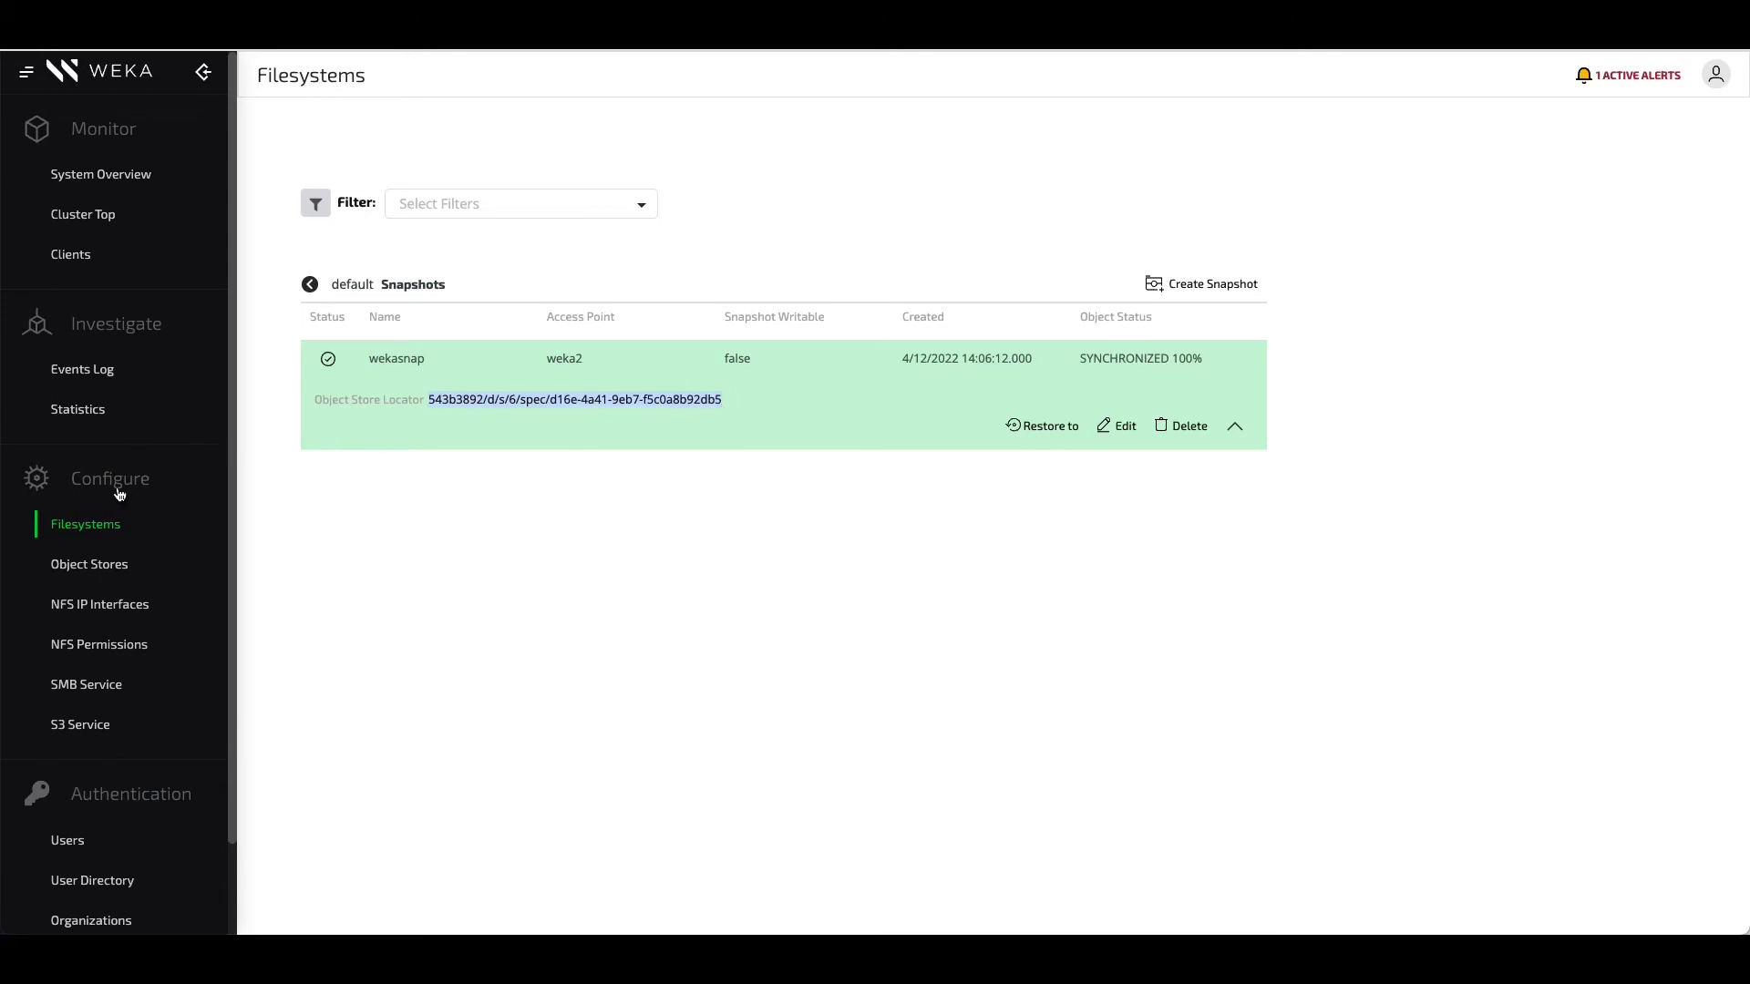
pyautogui.click(109, 534)
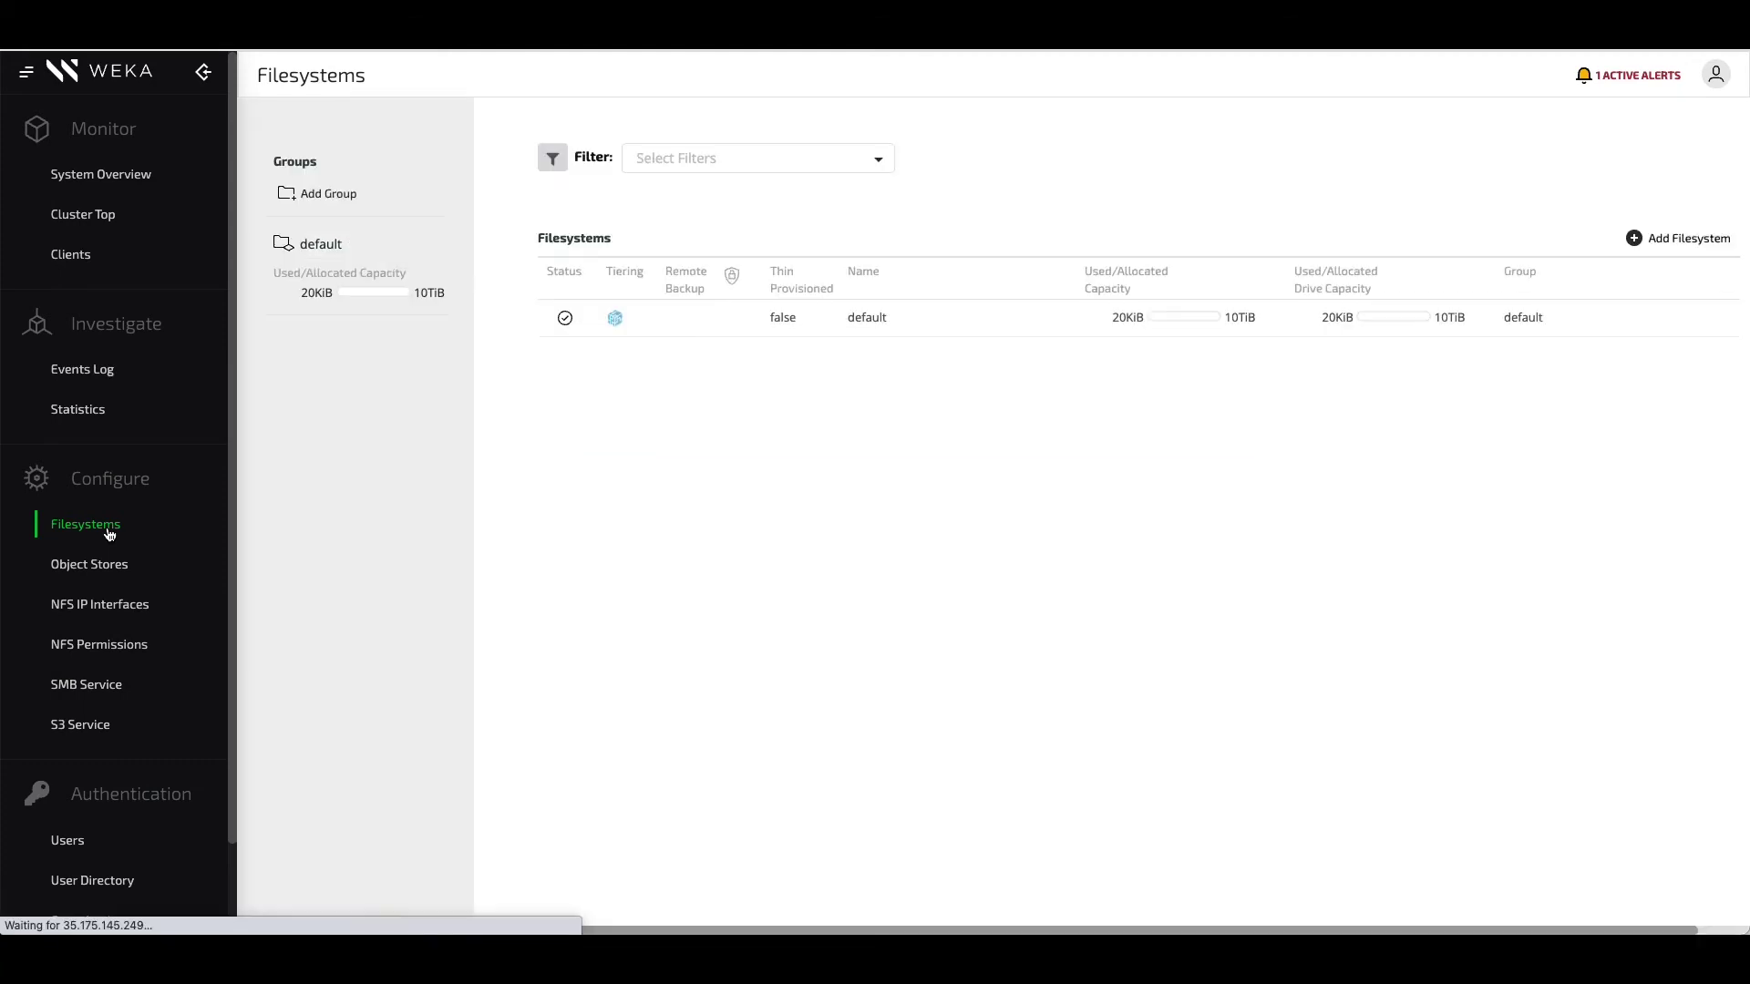
# Step: Start a new filesystem named weka2 with tiering on and 3 TiB drive capacity
pyautogui.click(1662, 243)
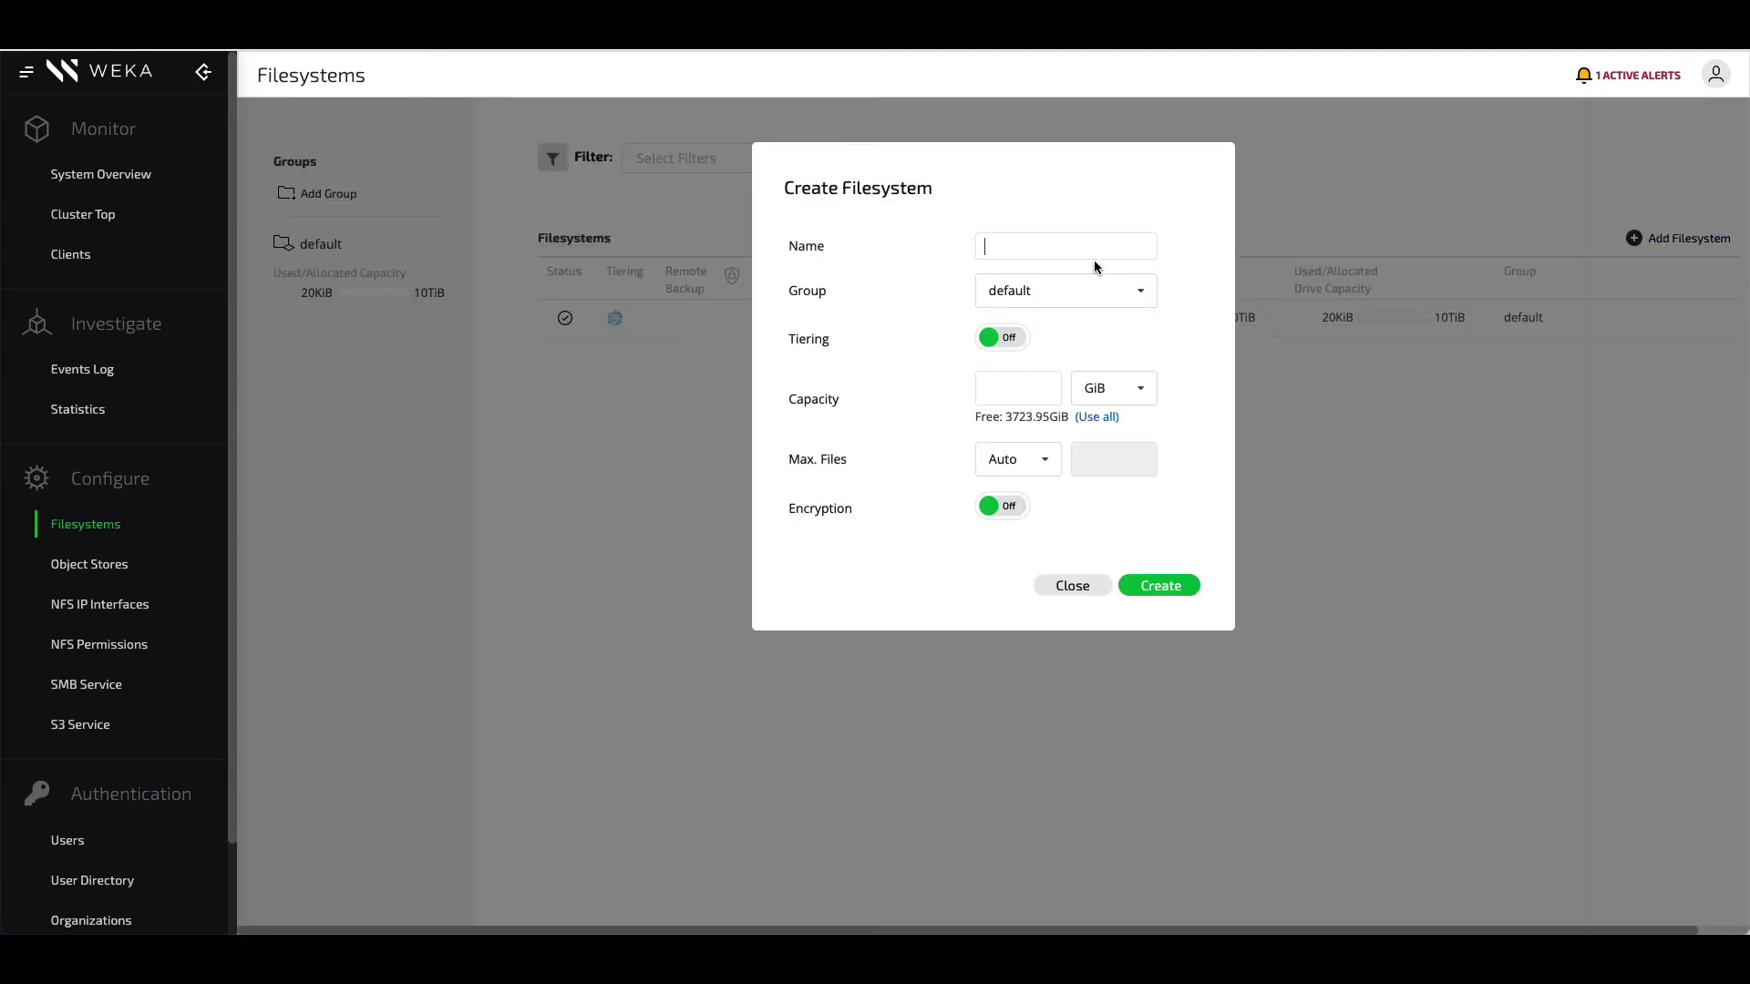
pyautogui.write('weka2')
pyautogui.click(1011, 339)
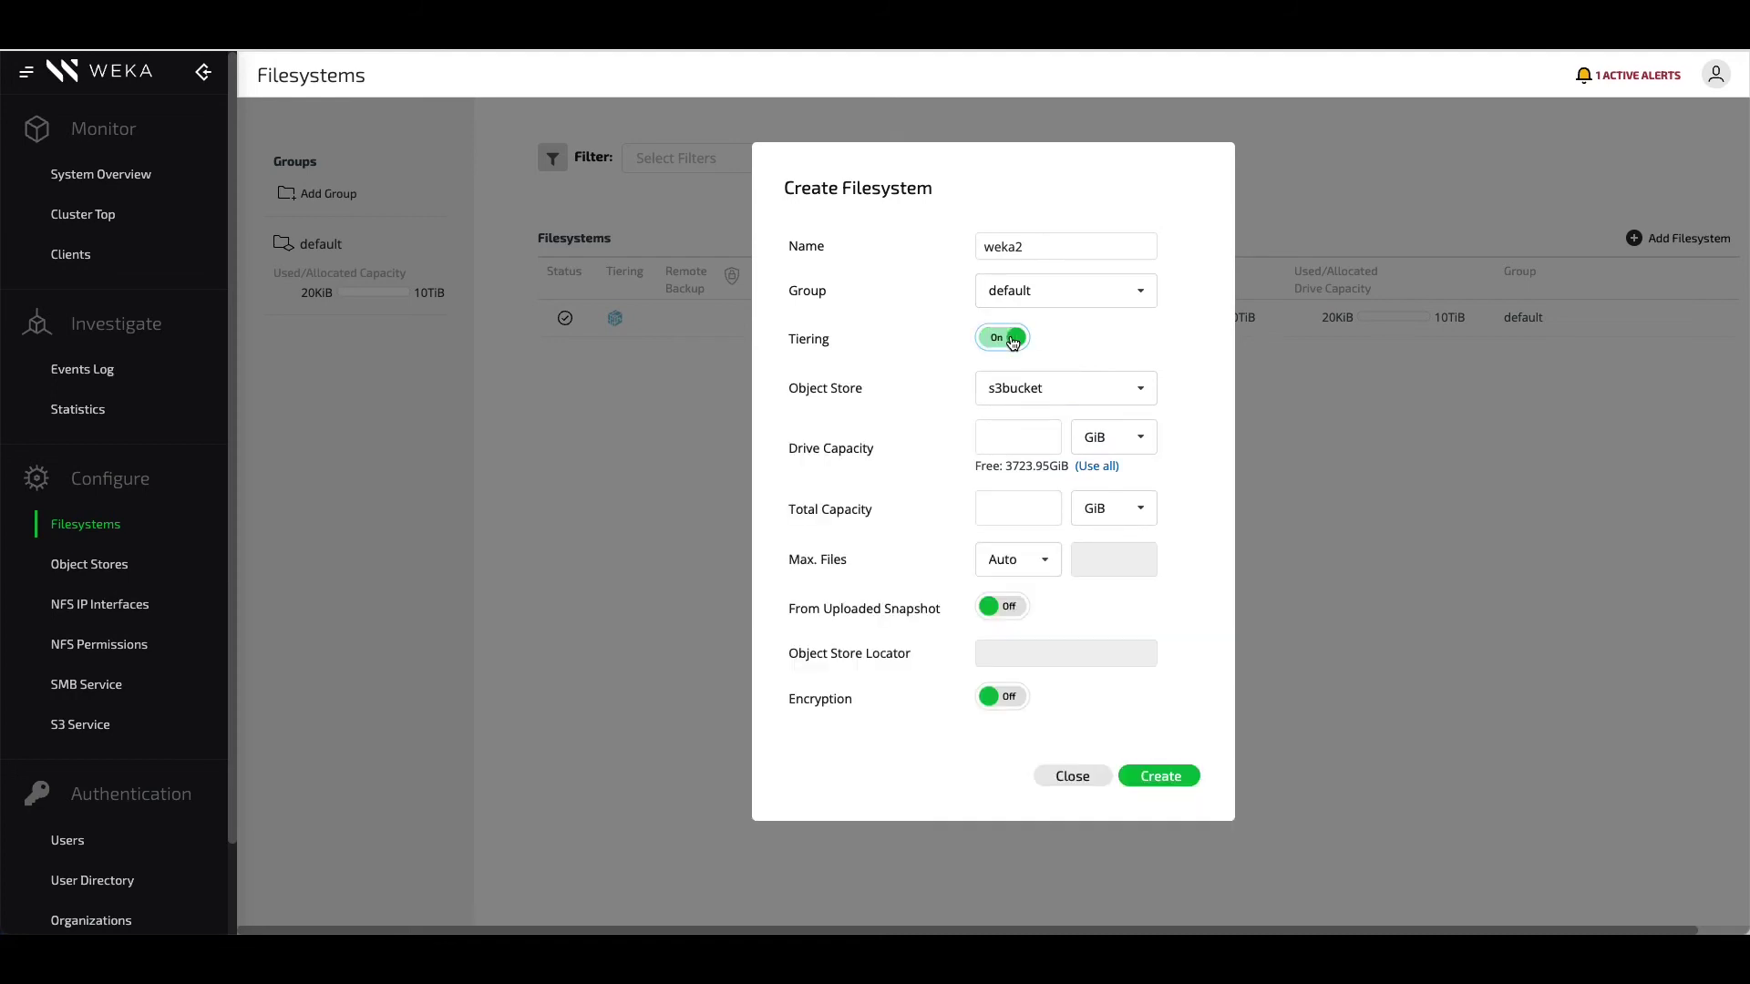
pyautogui.click(1018, 447)
pyautogui.write('3')
pyautogui.click(1127, 452)
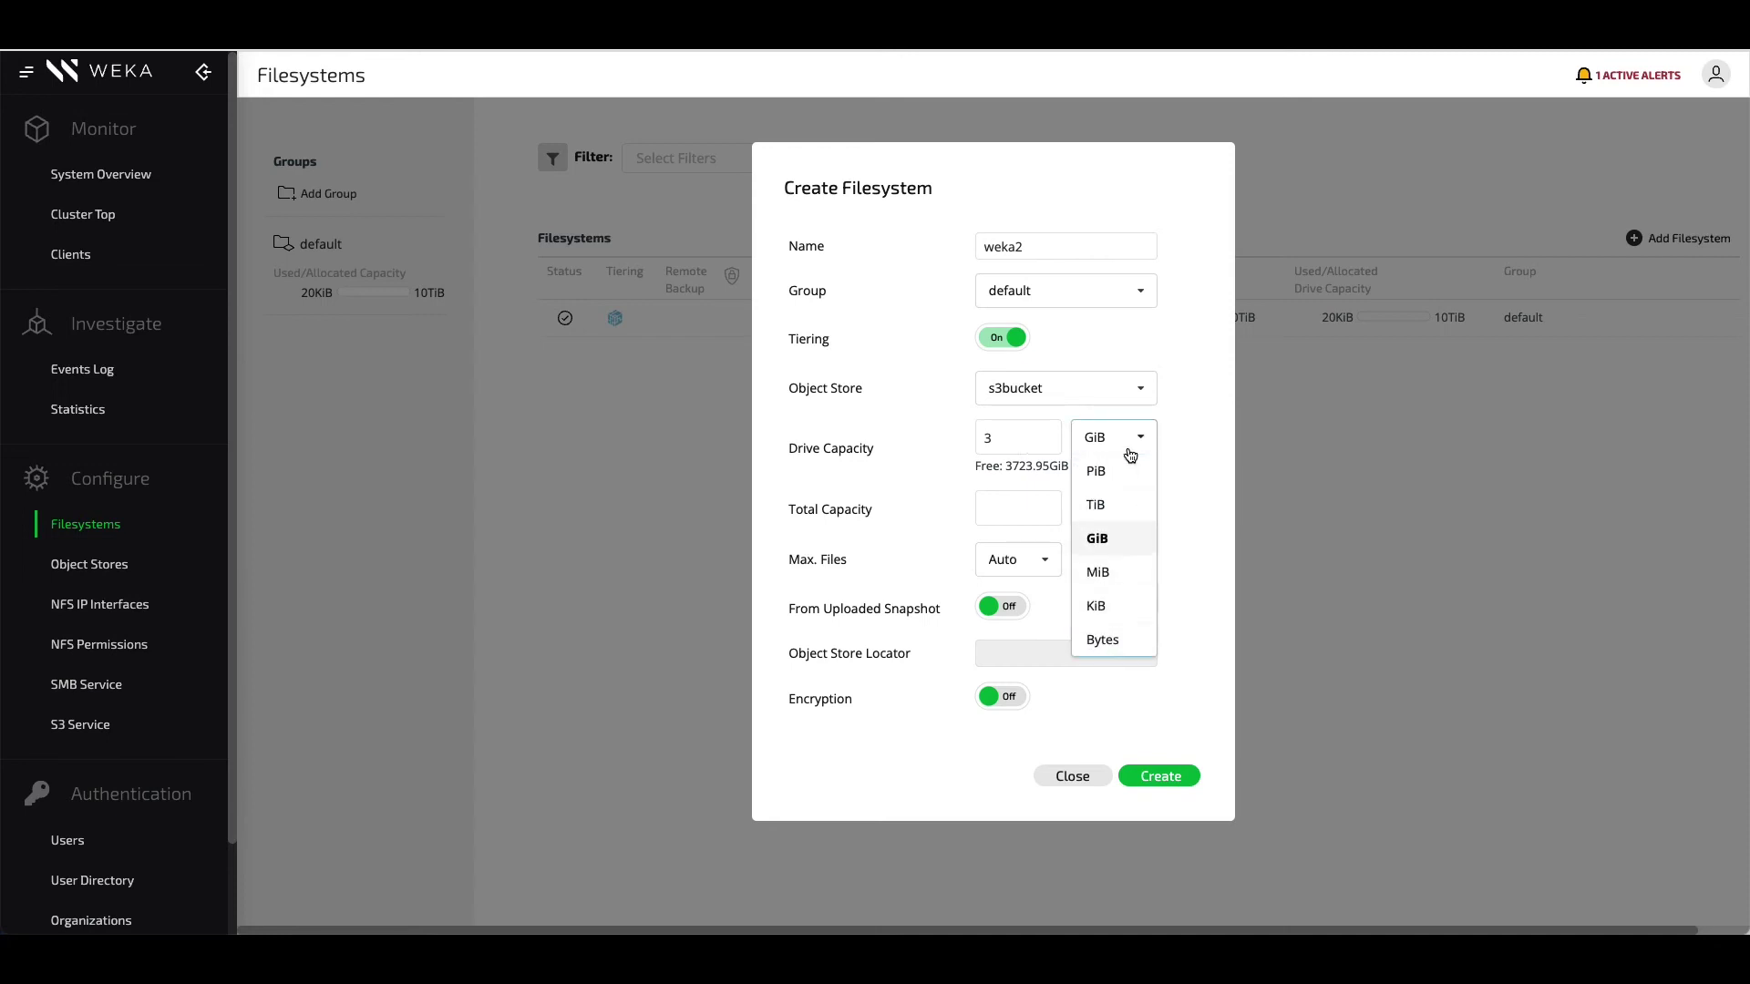
pyautogui.click(1109, 507)
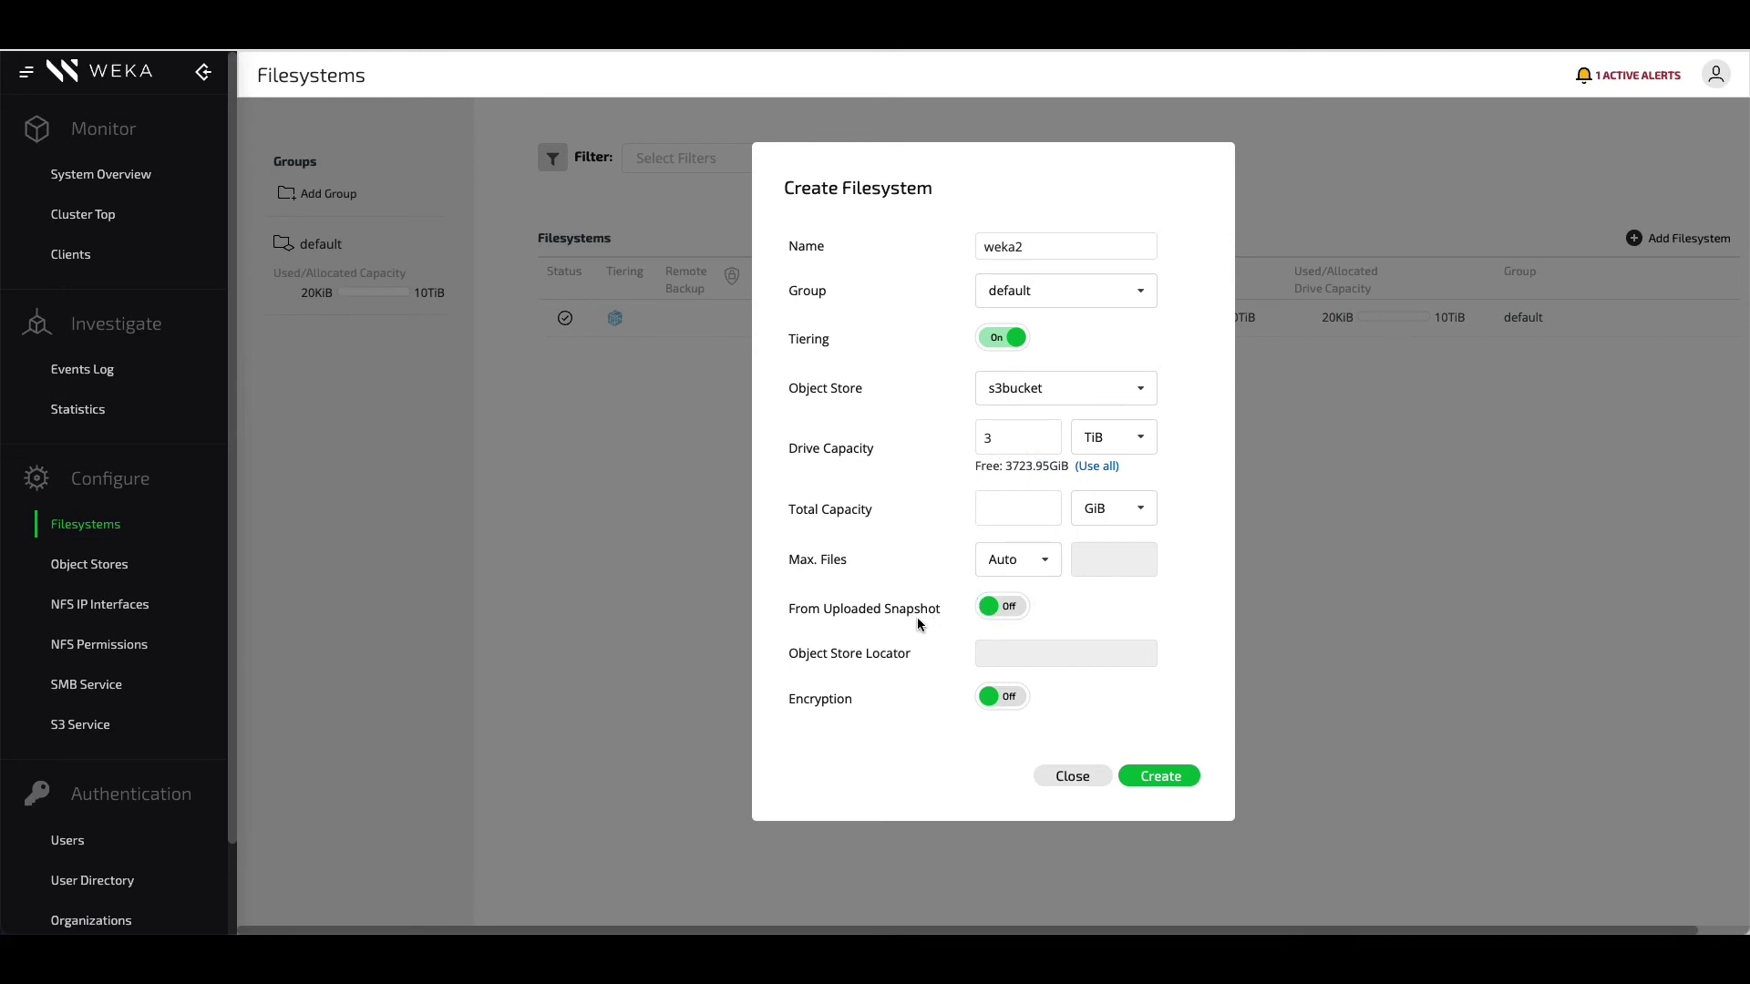
# Step: Base weka2 on the uploaded snapshot by pasting its object store locator, with 3 TiB total capacity
pyautogui.click(1006, 618)
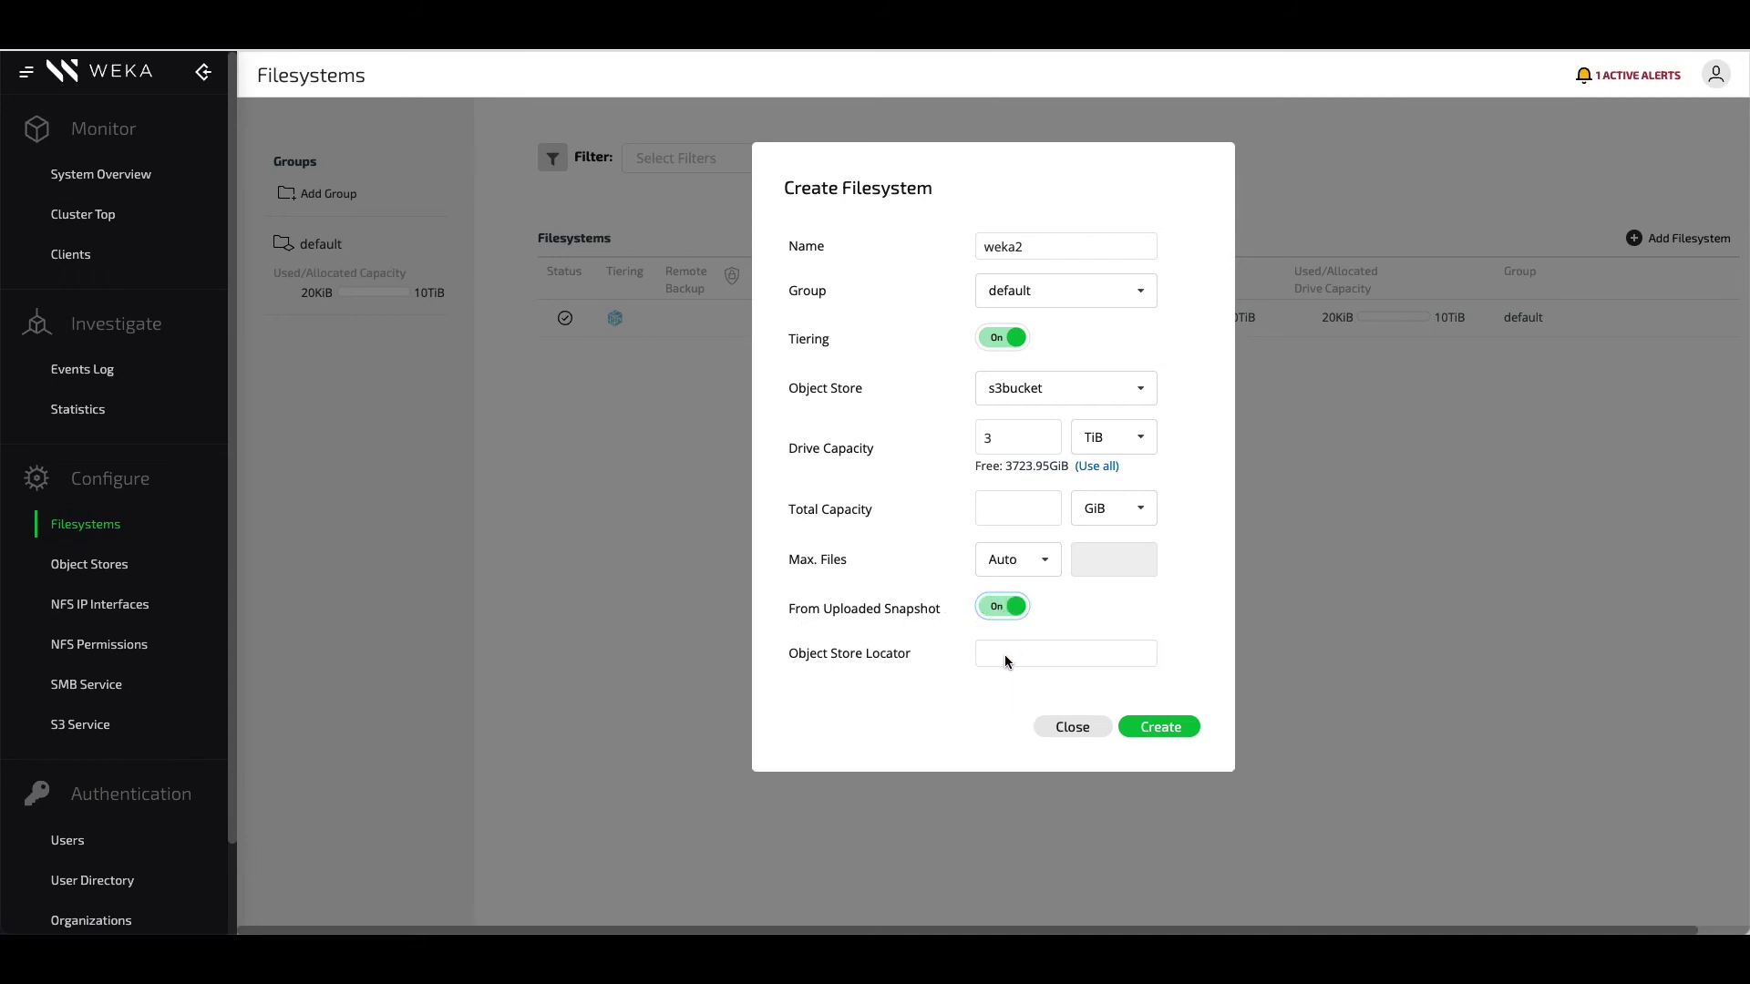
pyautogui.click(1006, 656)
pyautogui.hotkey('ctrl', 'v')
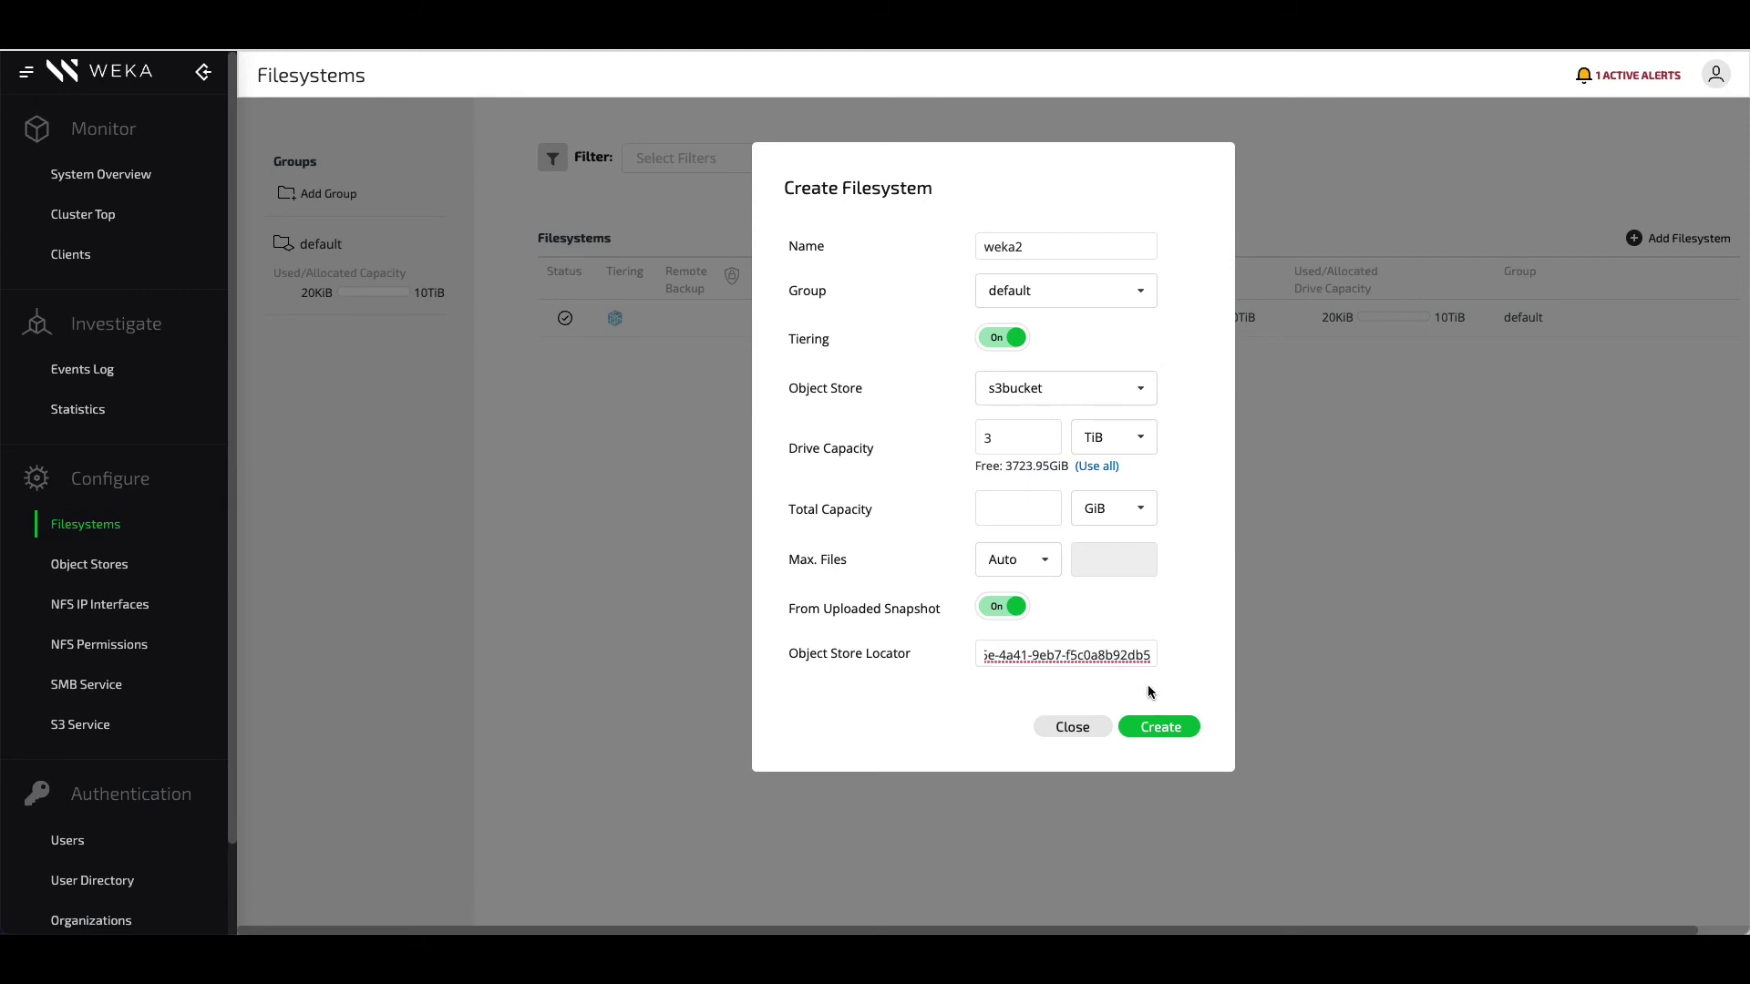
pyautogui.click(1159, 729)
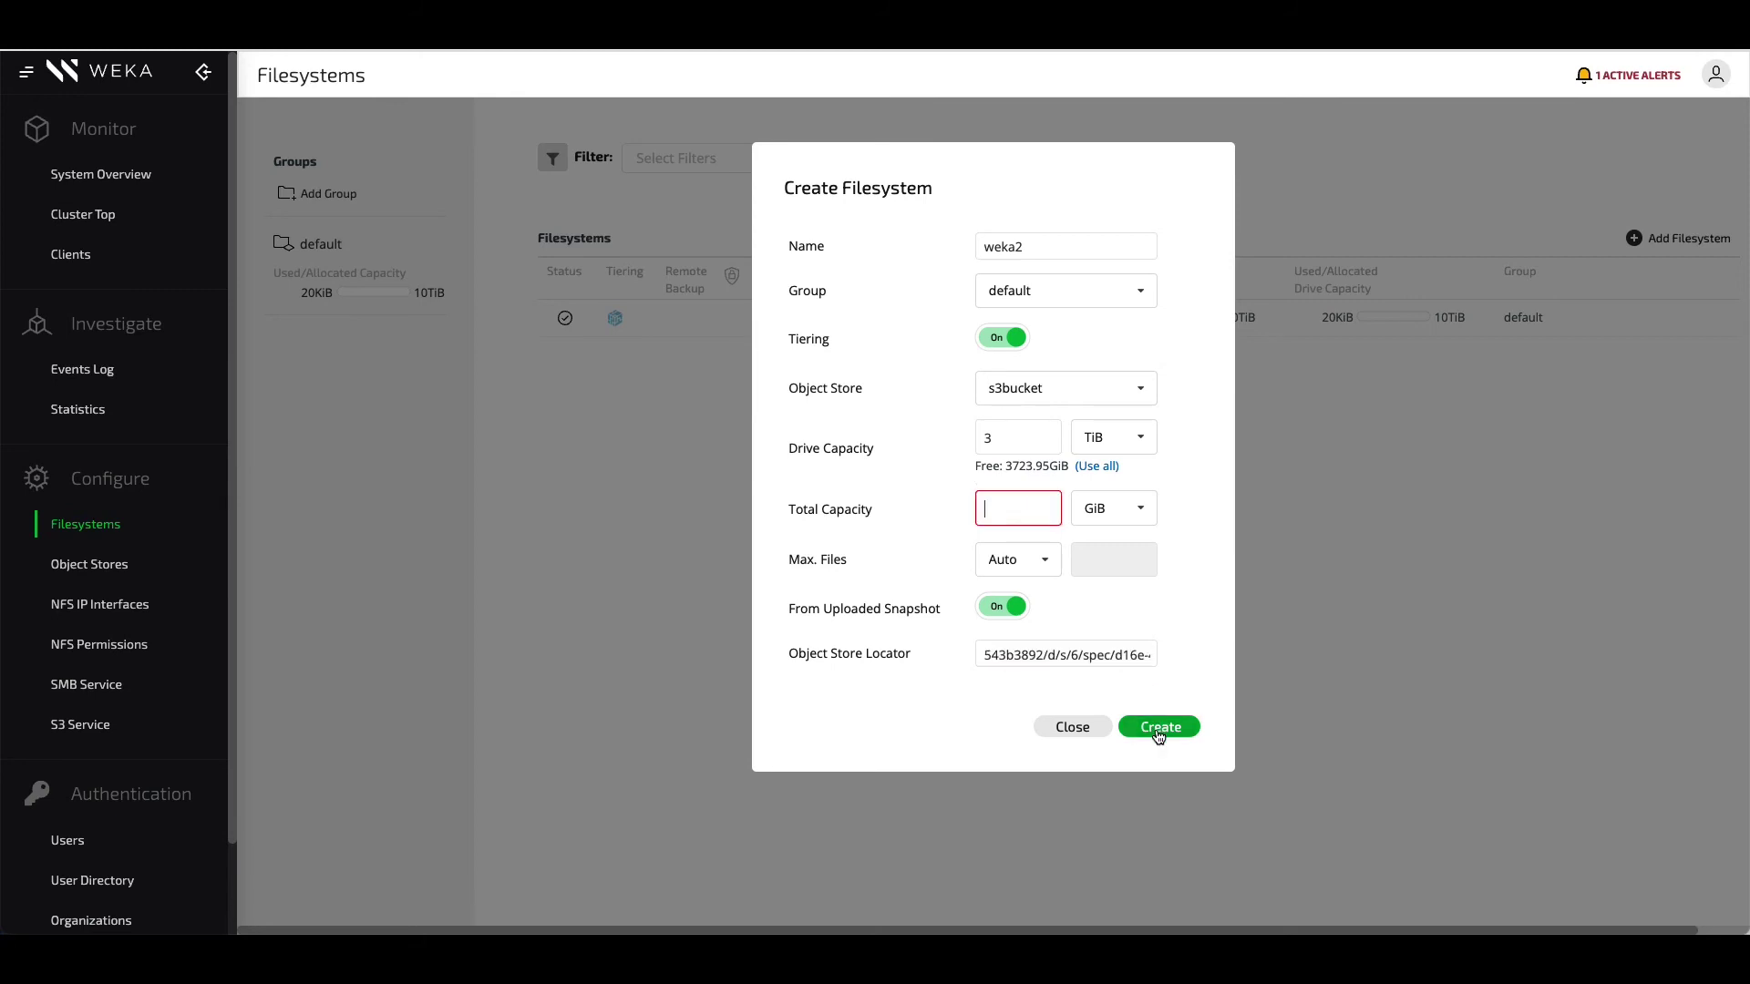
pyautogui.click(1016, 522)
pyautogui.write('3')
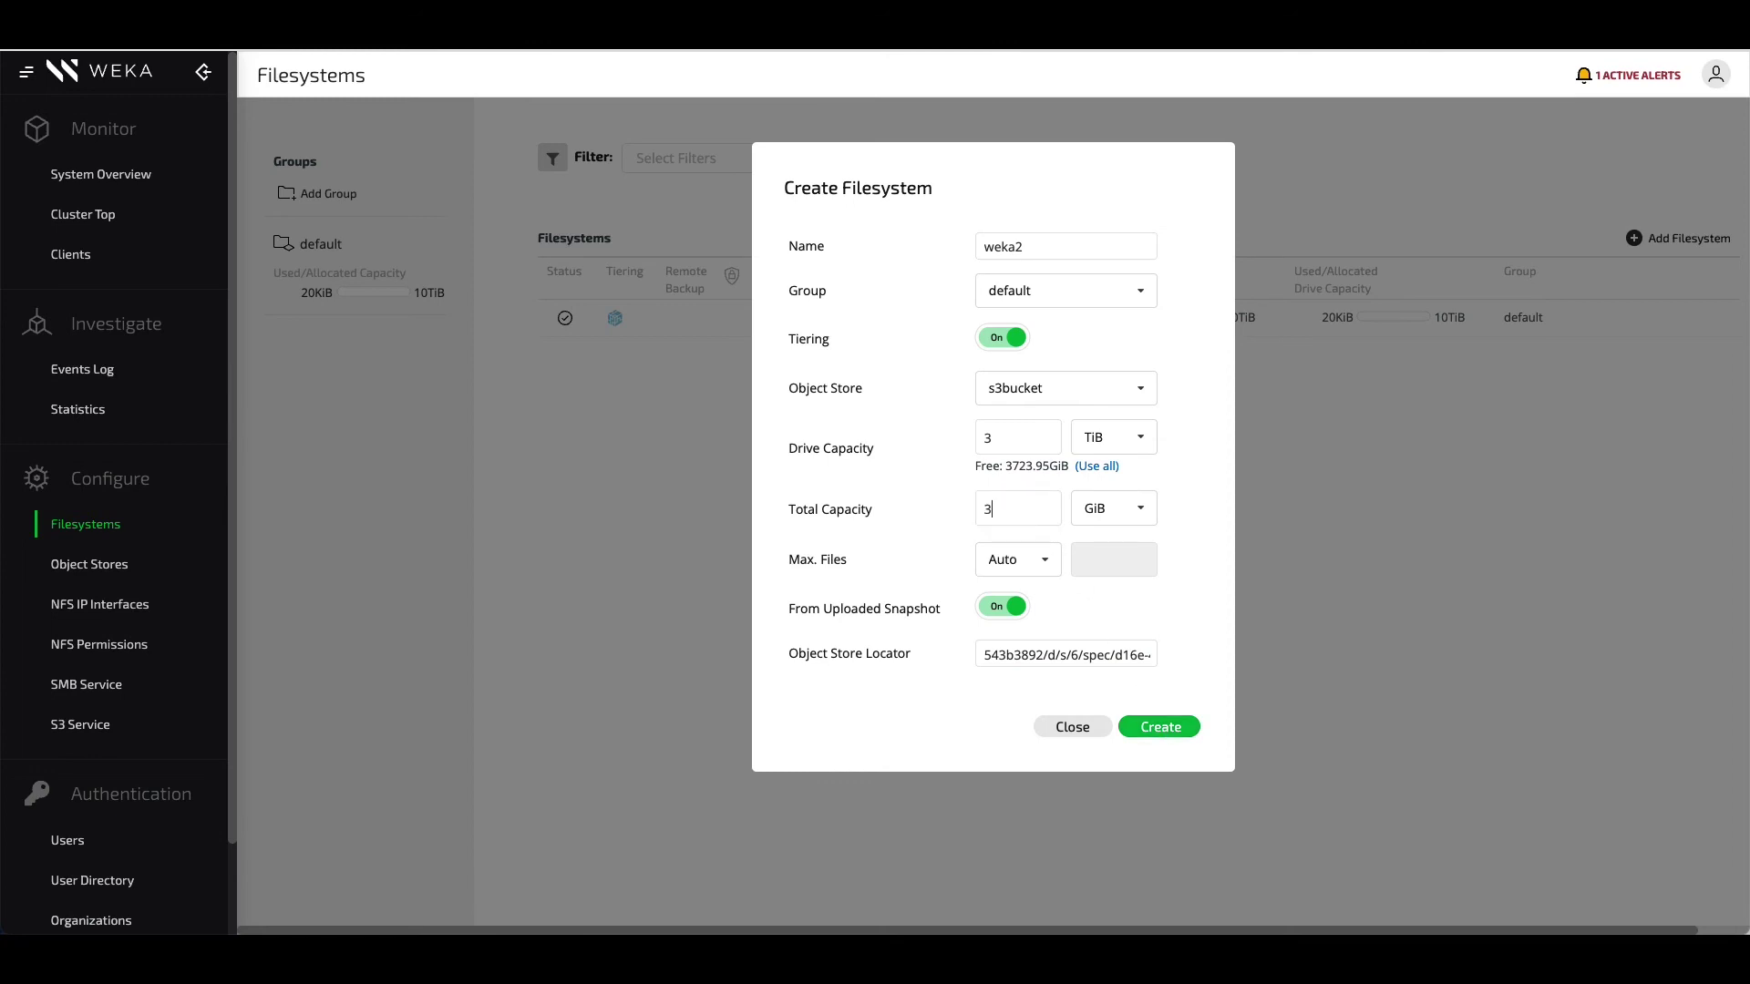
pyautogui.click(1134, 521)
pyautogui.click(1111, 581)
# Step: Create weka2 and expand its row to view the attached s3bucket object store
pyautogui.click(1162, 729)
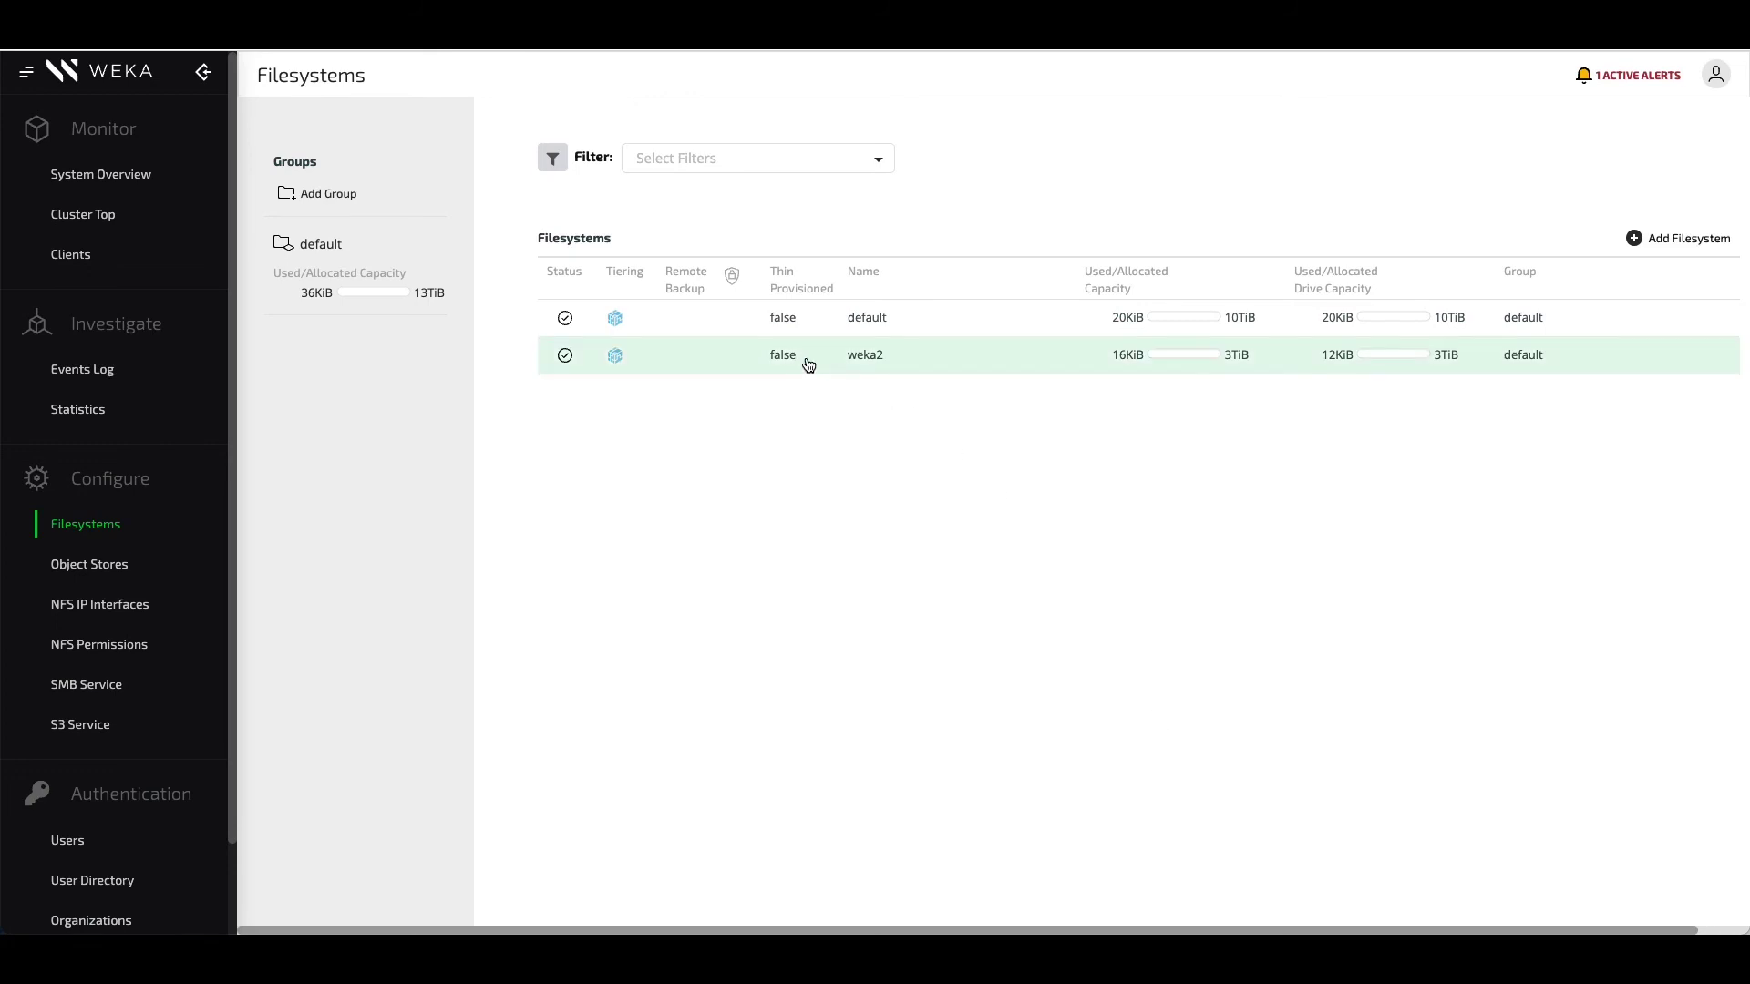
pyautogui.click(992, 361)
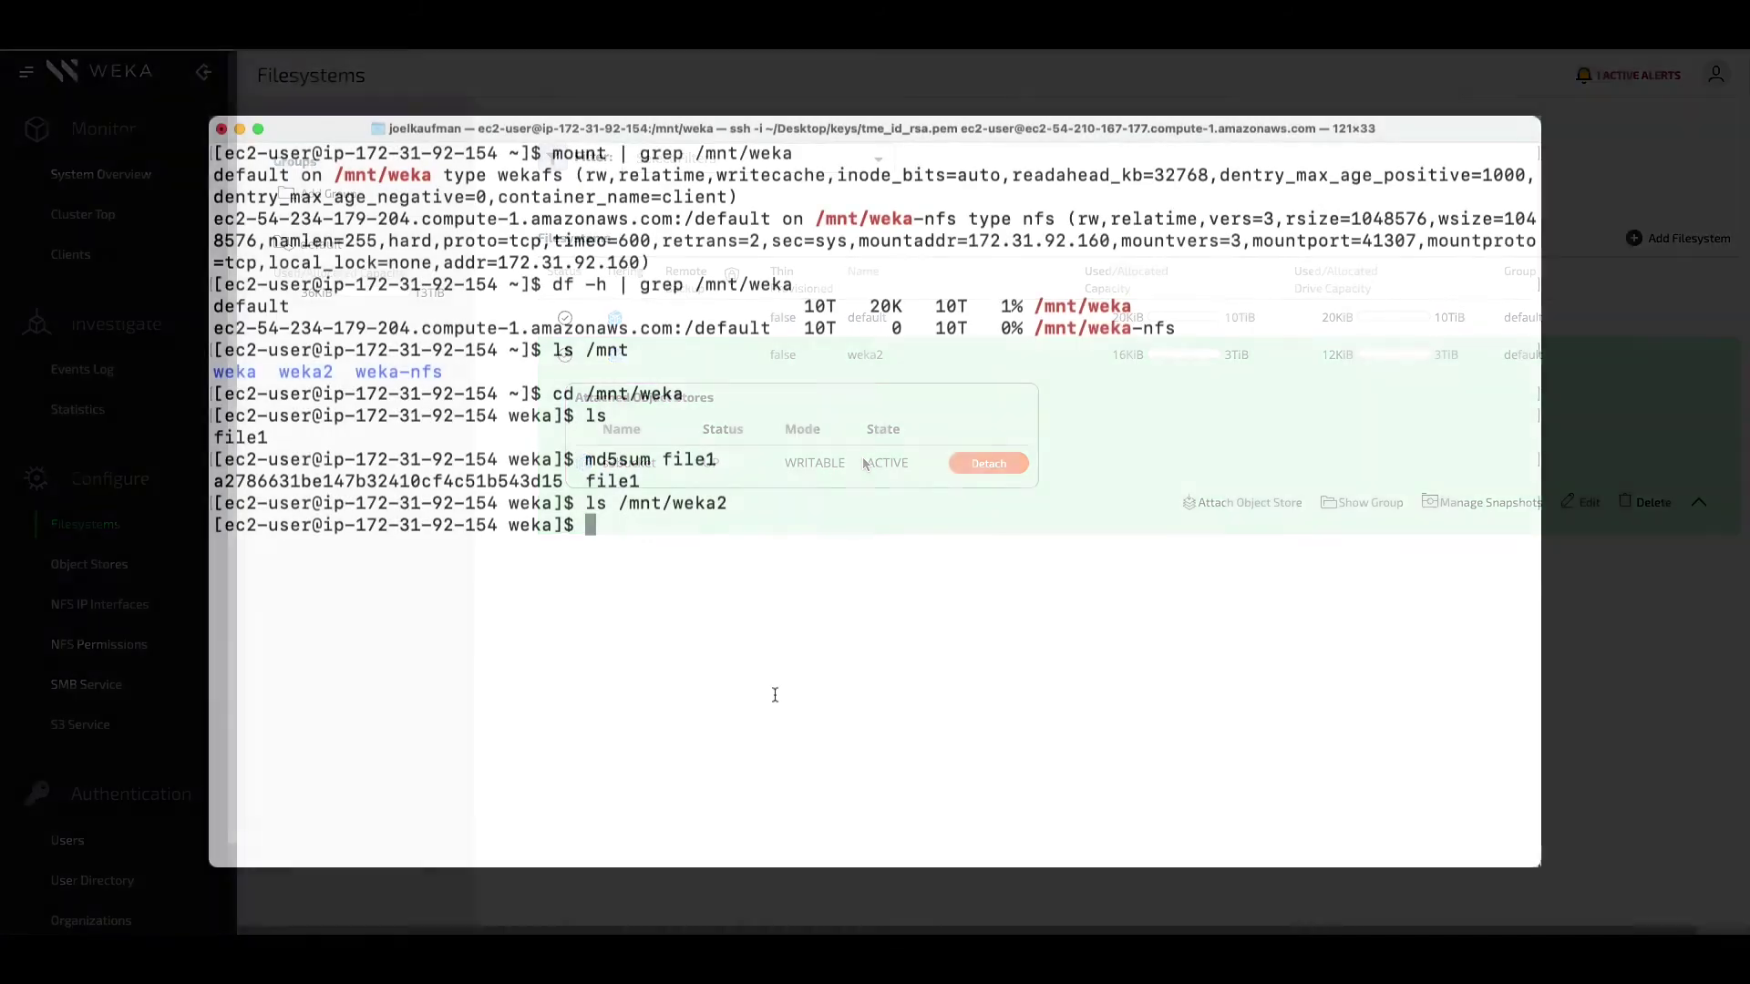
# Step: Mount weka2 with 'sudo mount -t wekafs 35.175.145.249/weka2 /mnt/weka2'
pyautogui.write('sudo mount -t wekafs 35.175.145.249/weka2 /mnt/weka2')
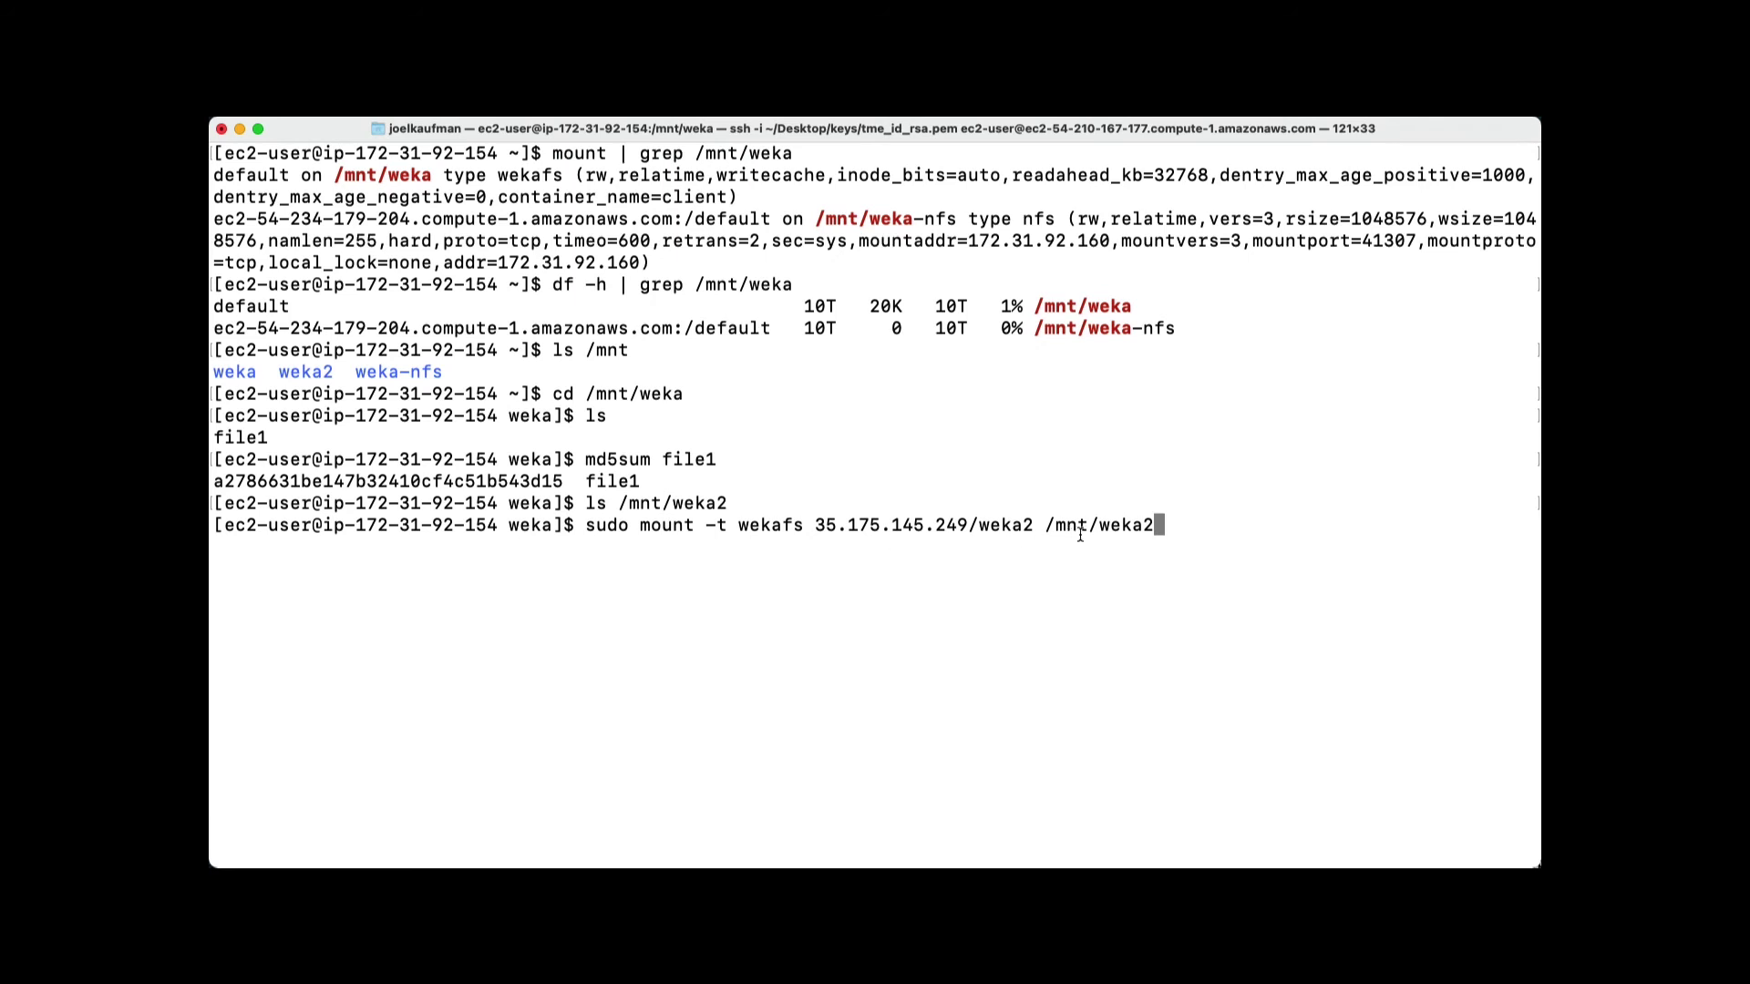
pyautogui.moveTo(1045, 531); pyautogui.dragTo(1151, 531)
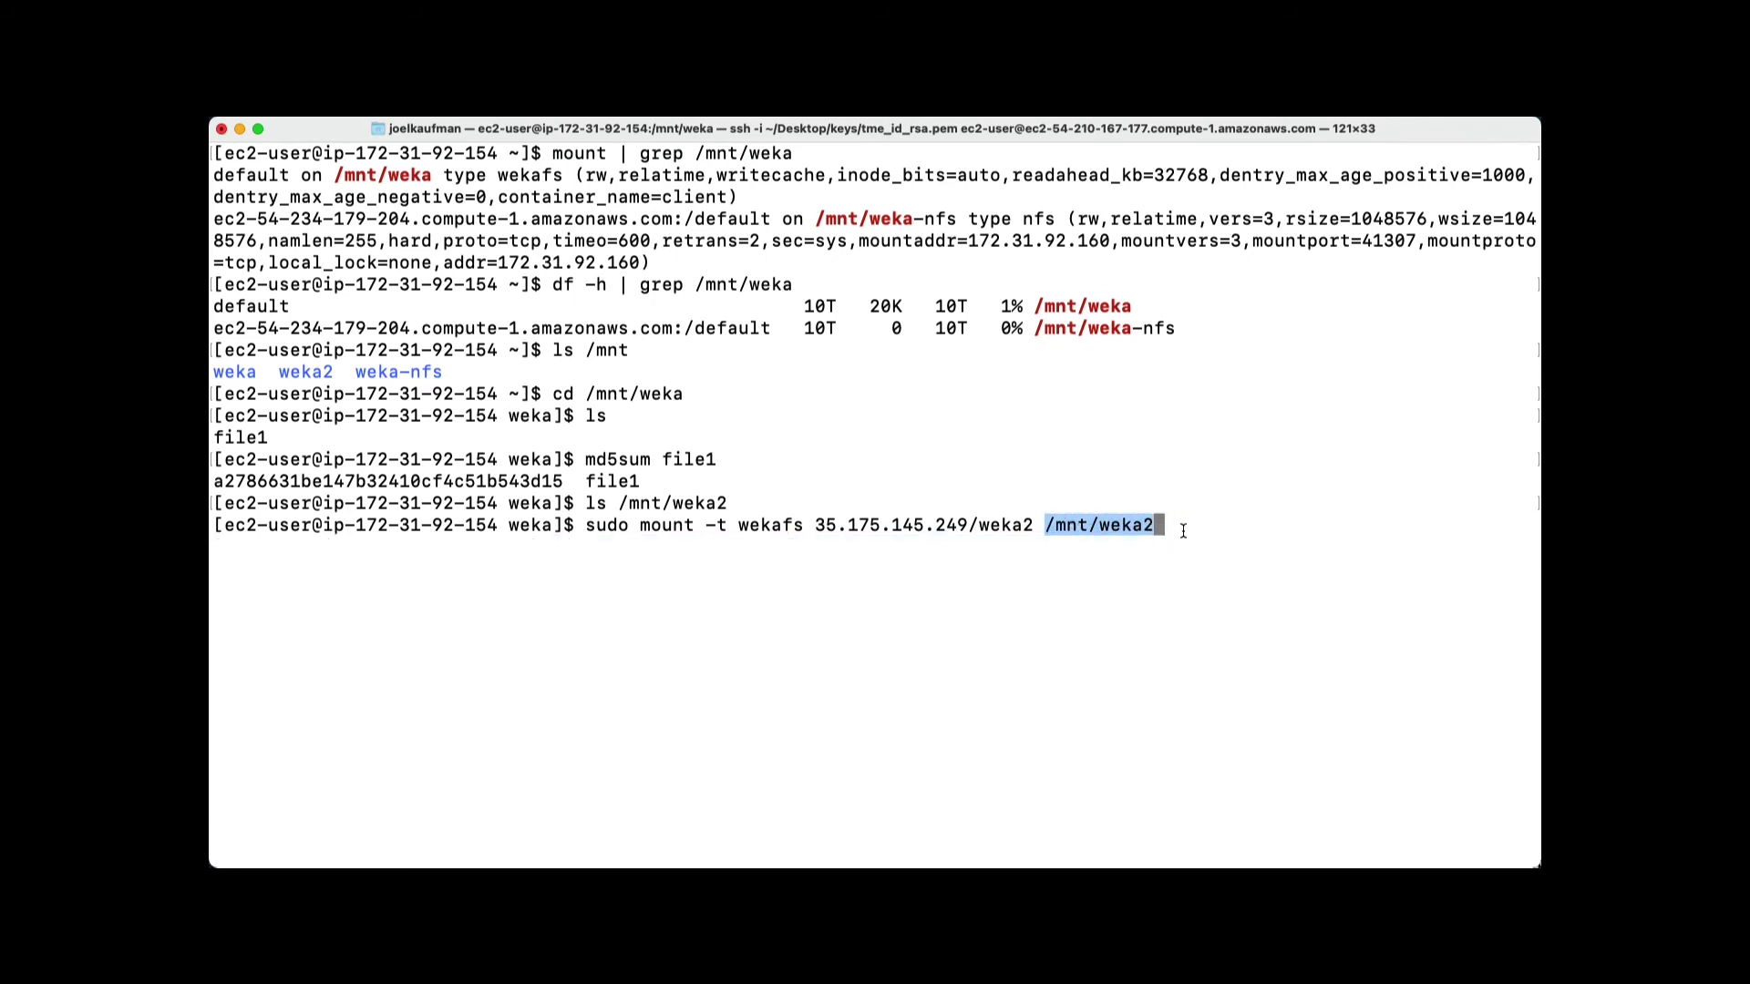
pyautogui.click(1182, 529)
pyautogui.press('Return')
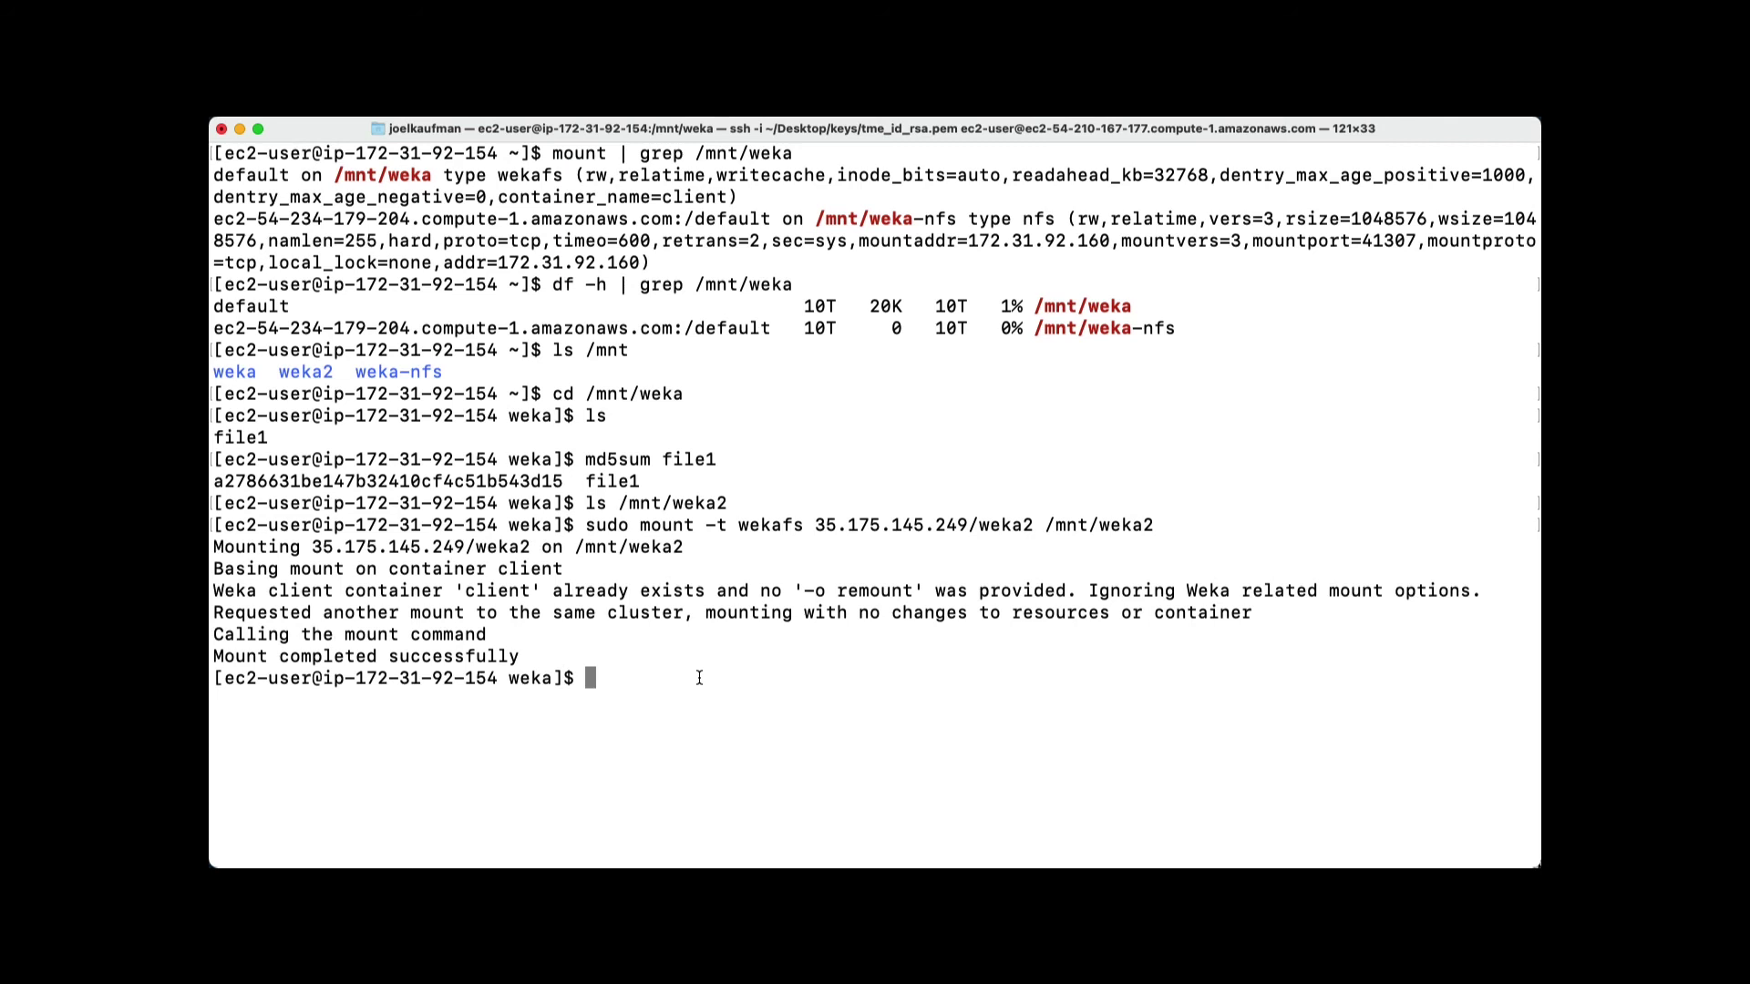
# Step: Run 'df -h | grep /mnt/weka', showing weka2 with 3.0T available
pyautogui.write('df -h | grep /mnt/weka')
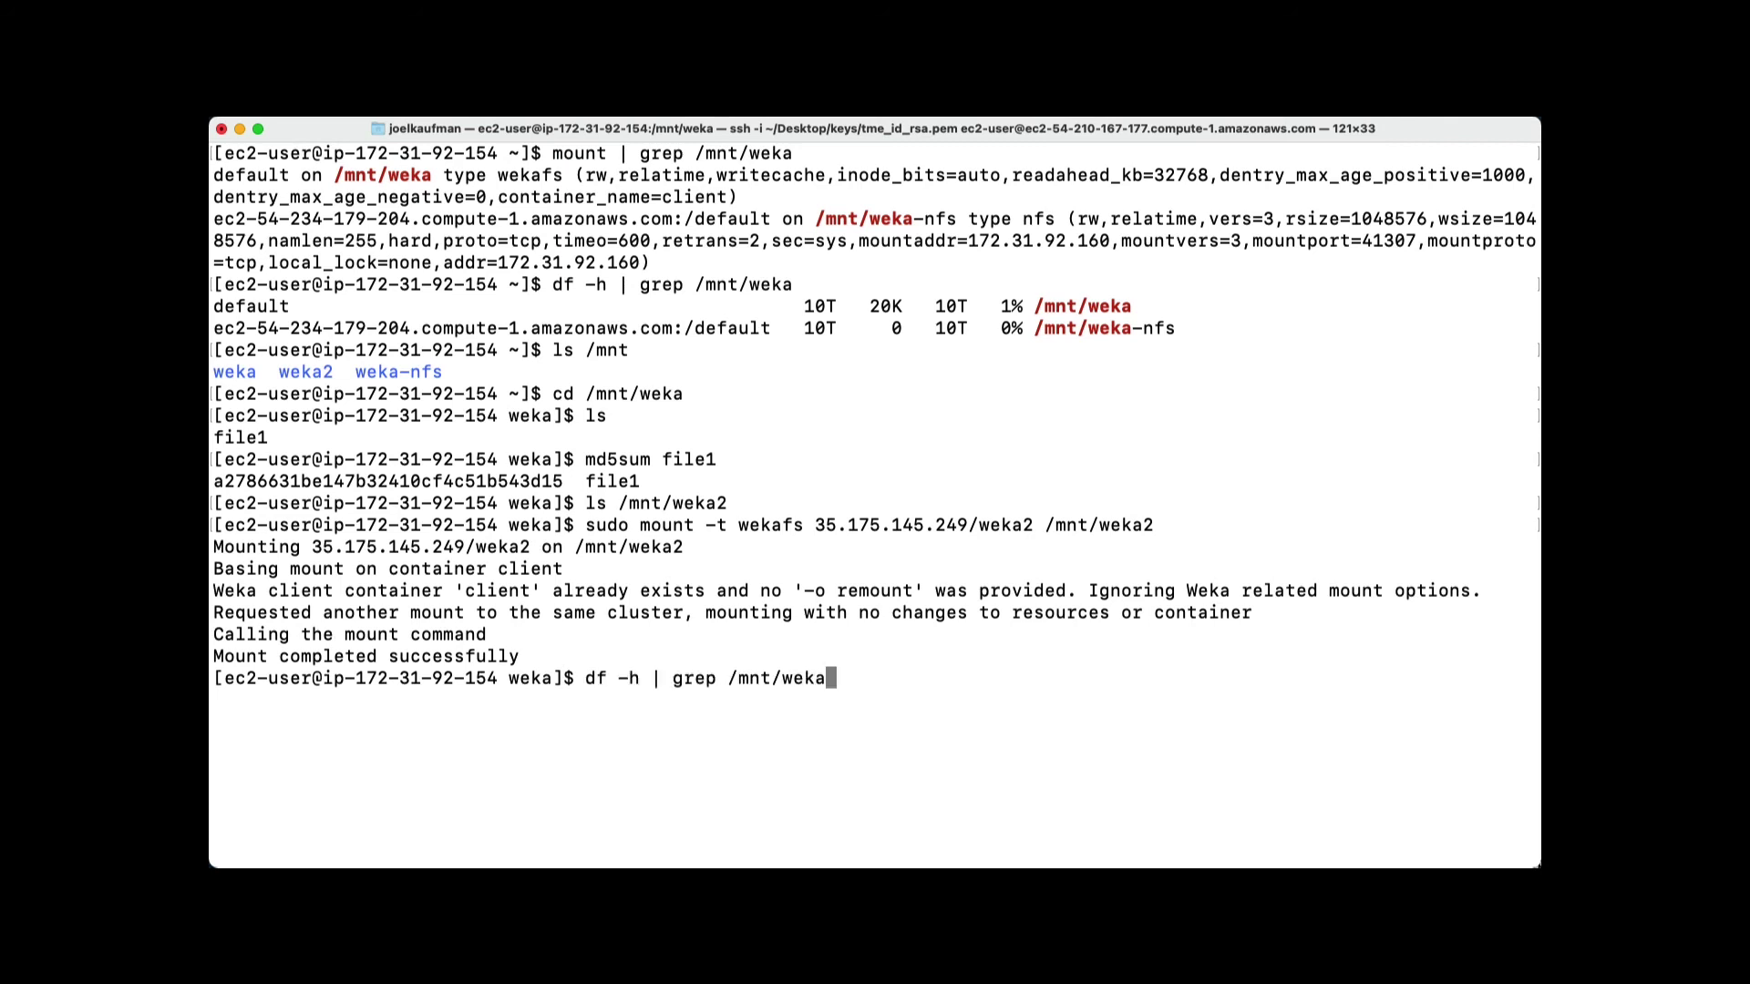
pyautogui.press('Return')
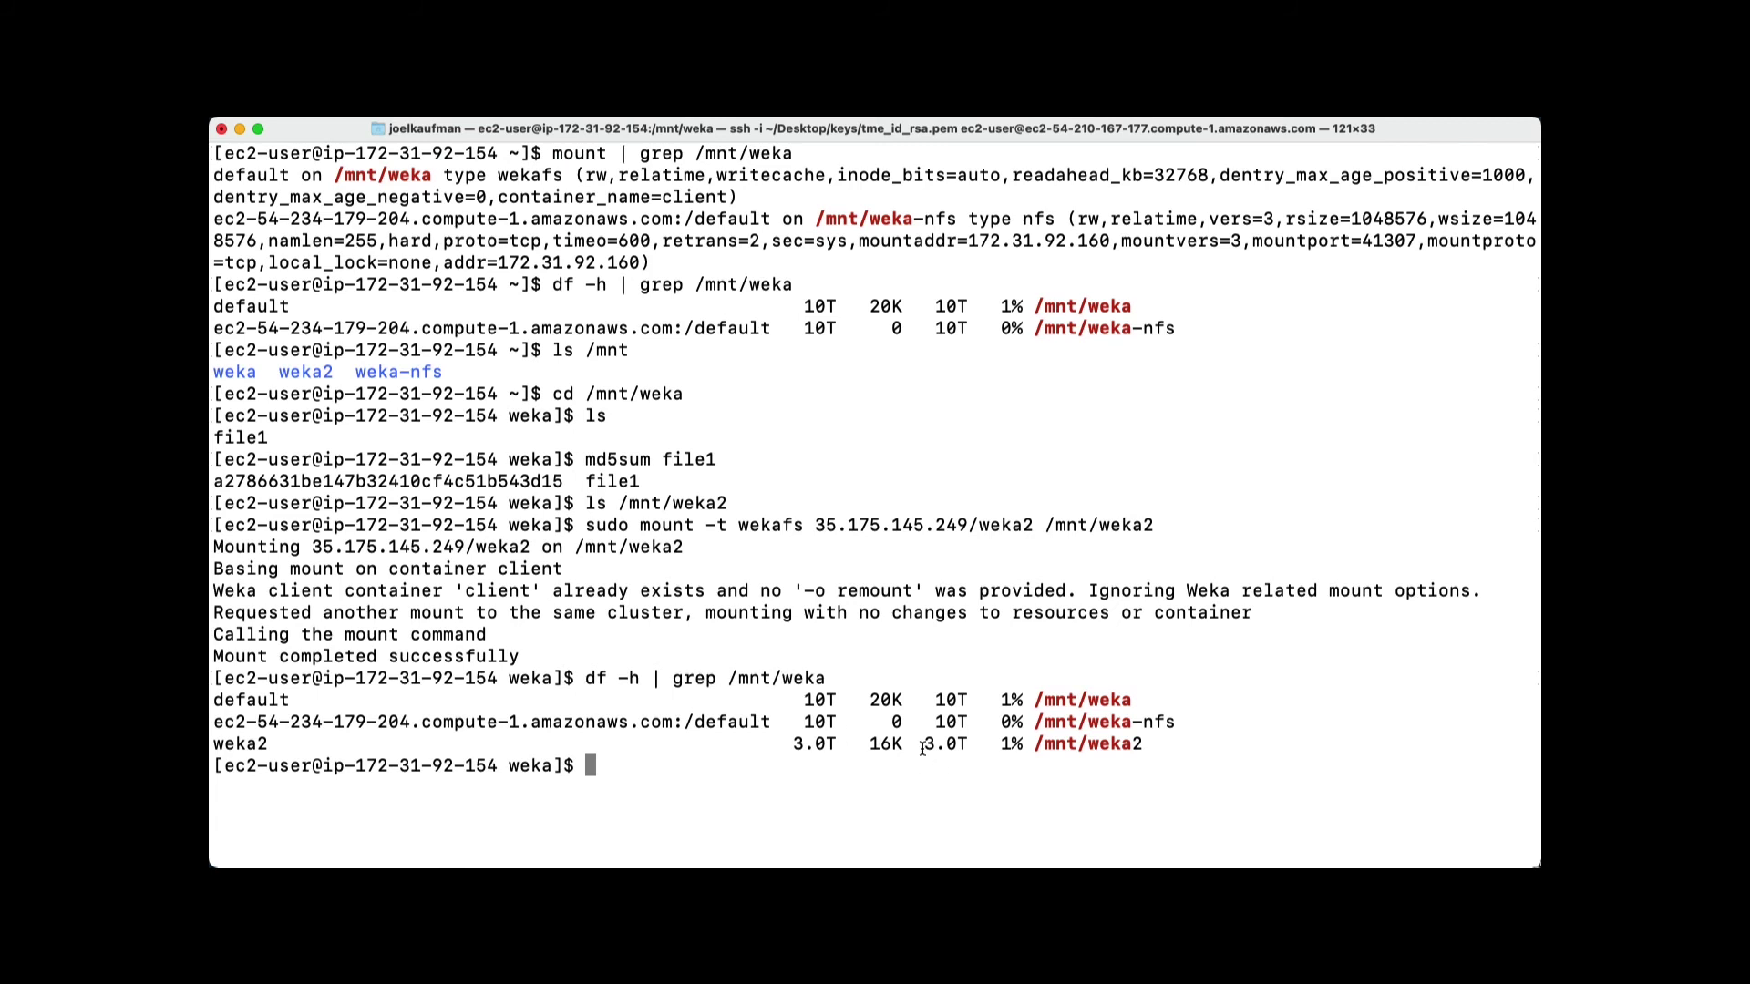
pyautogui.moveTo(922, 748); pyautogui.dragTo(1151, 751)
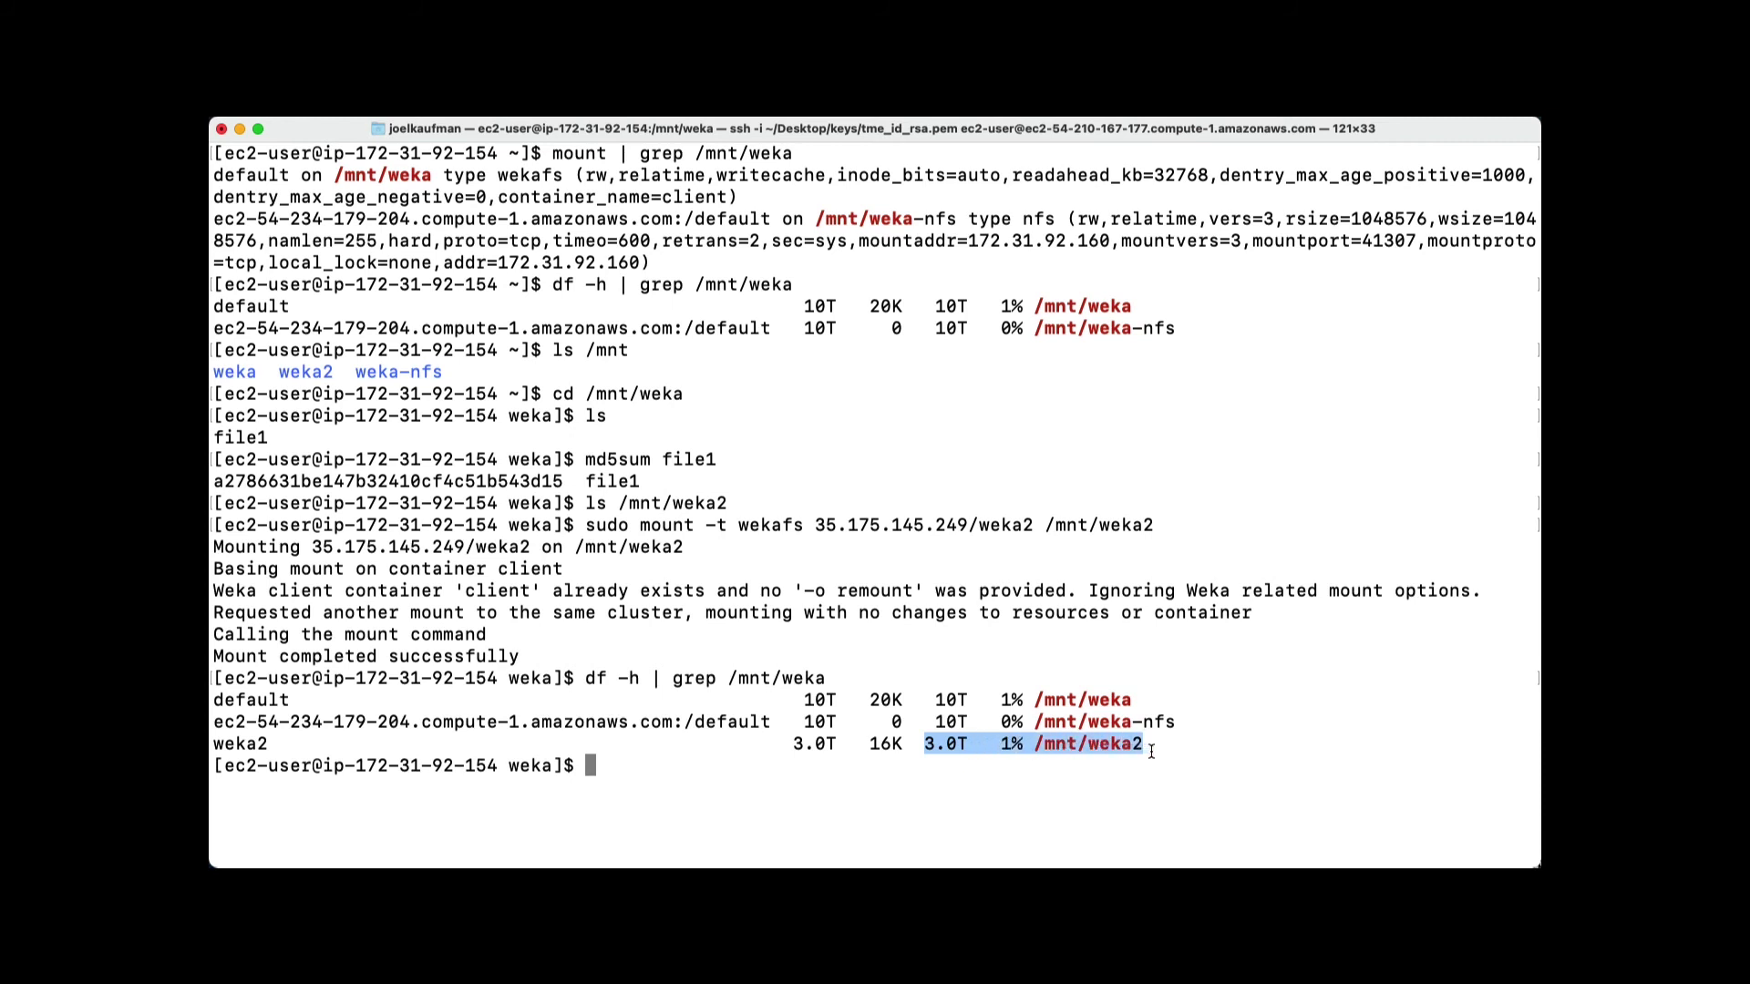
pyautogui.click(810, 802)
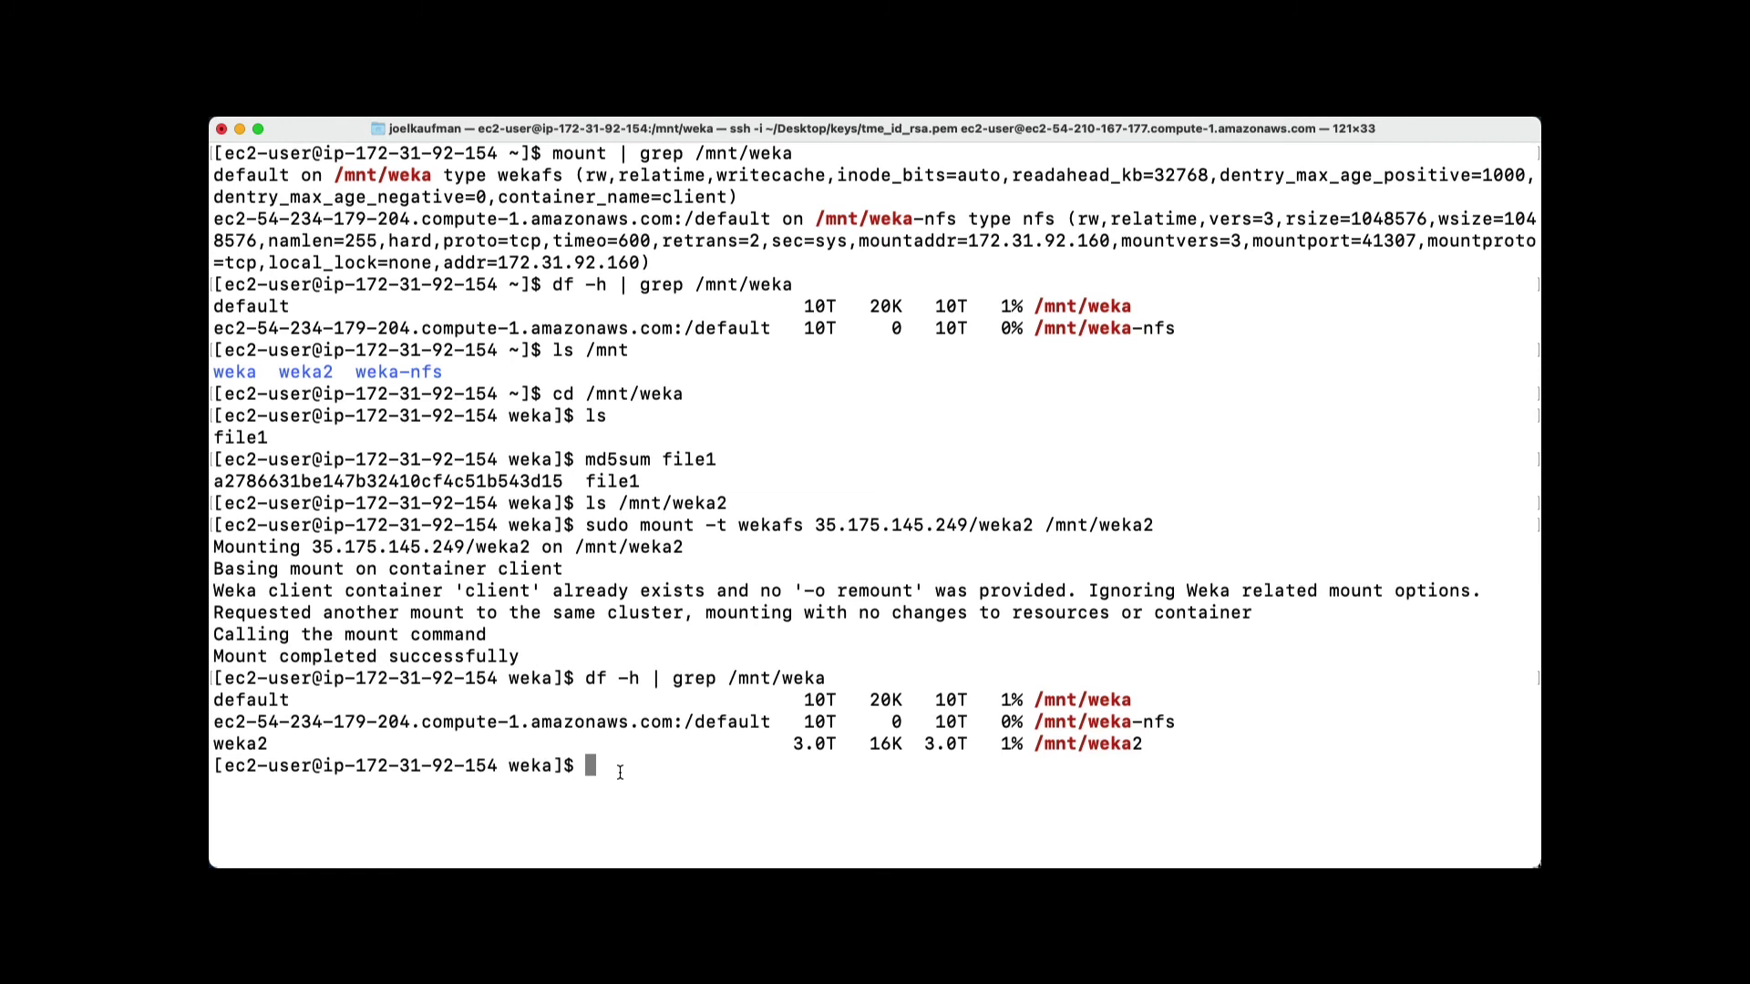
# Step: In /mnt/weka2, list files and compare file1's md5 a2786631be147b32410cf4c51b543d15 with the original
pyautogui.write('cd /mnt/weka2')
pyautogui.press('Return')
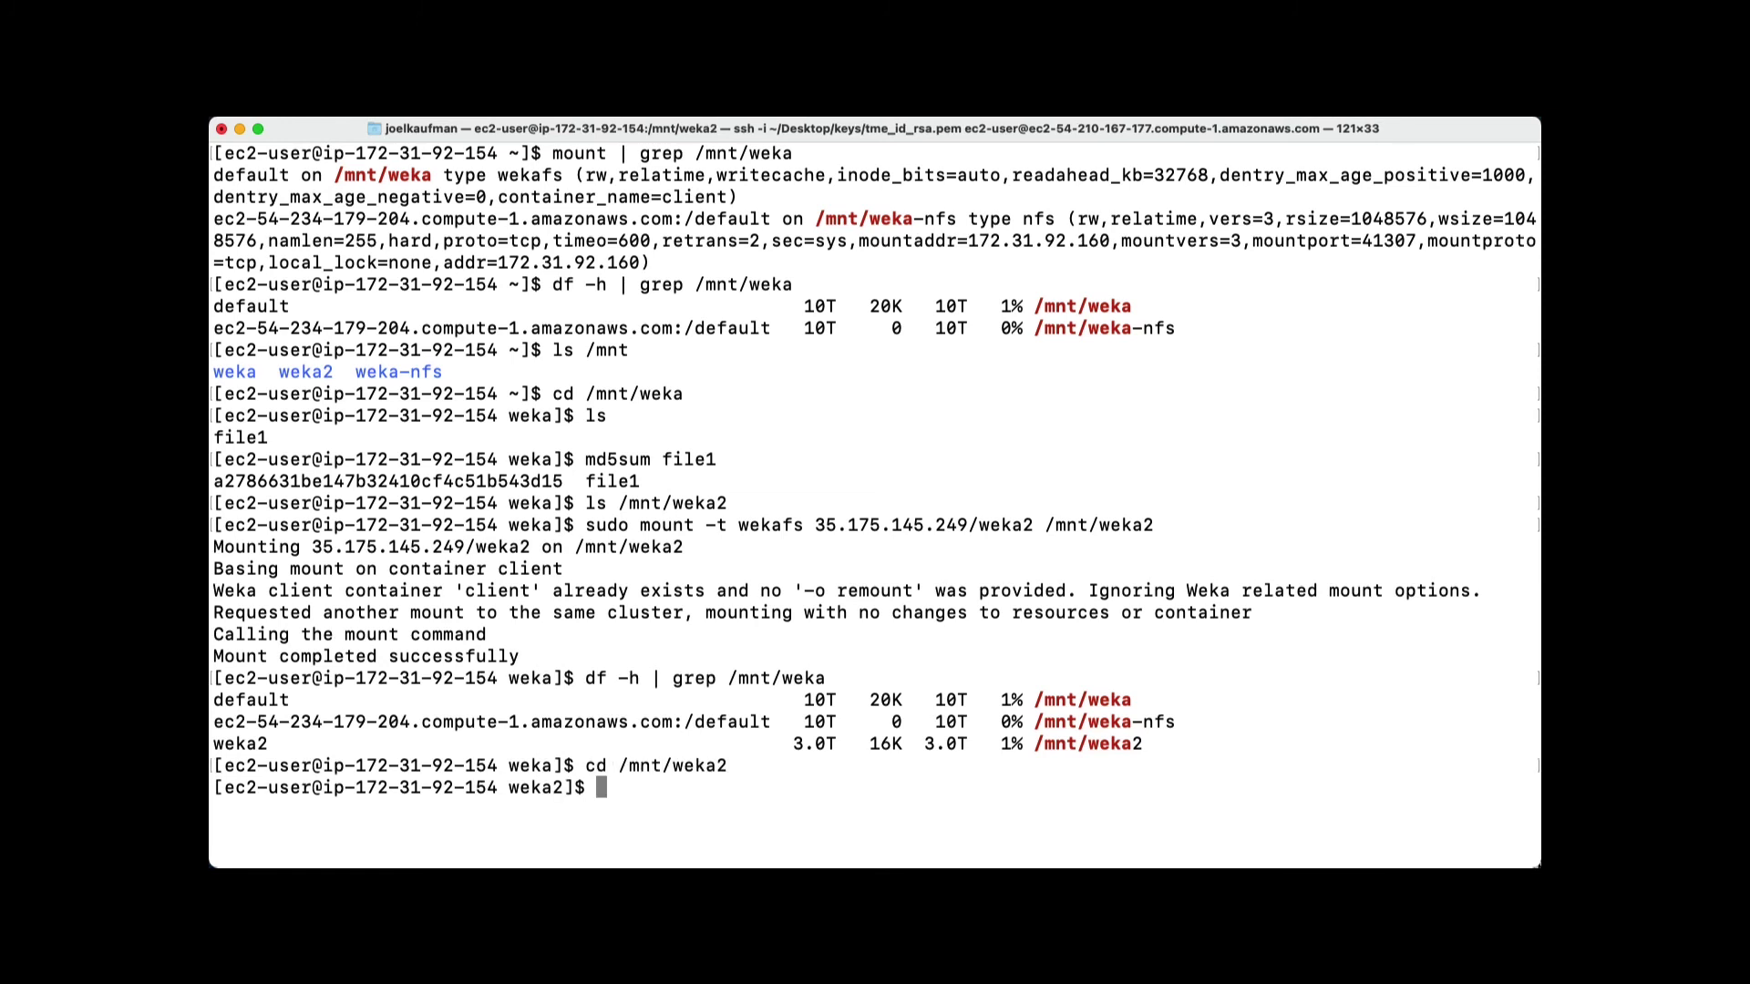
pyautogui.write('ls')
pyautogui.press('Return')
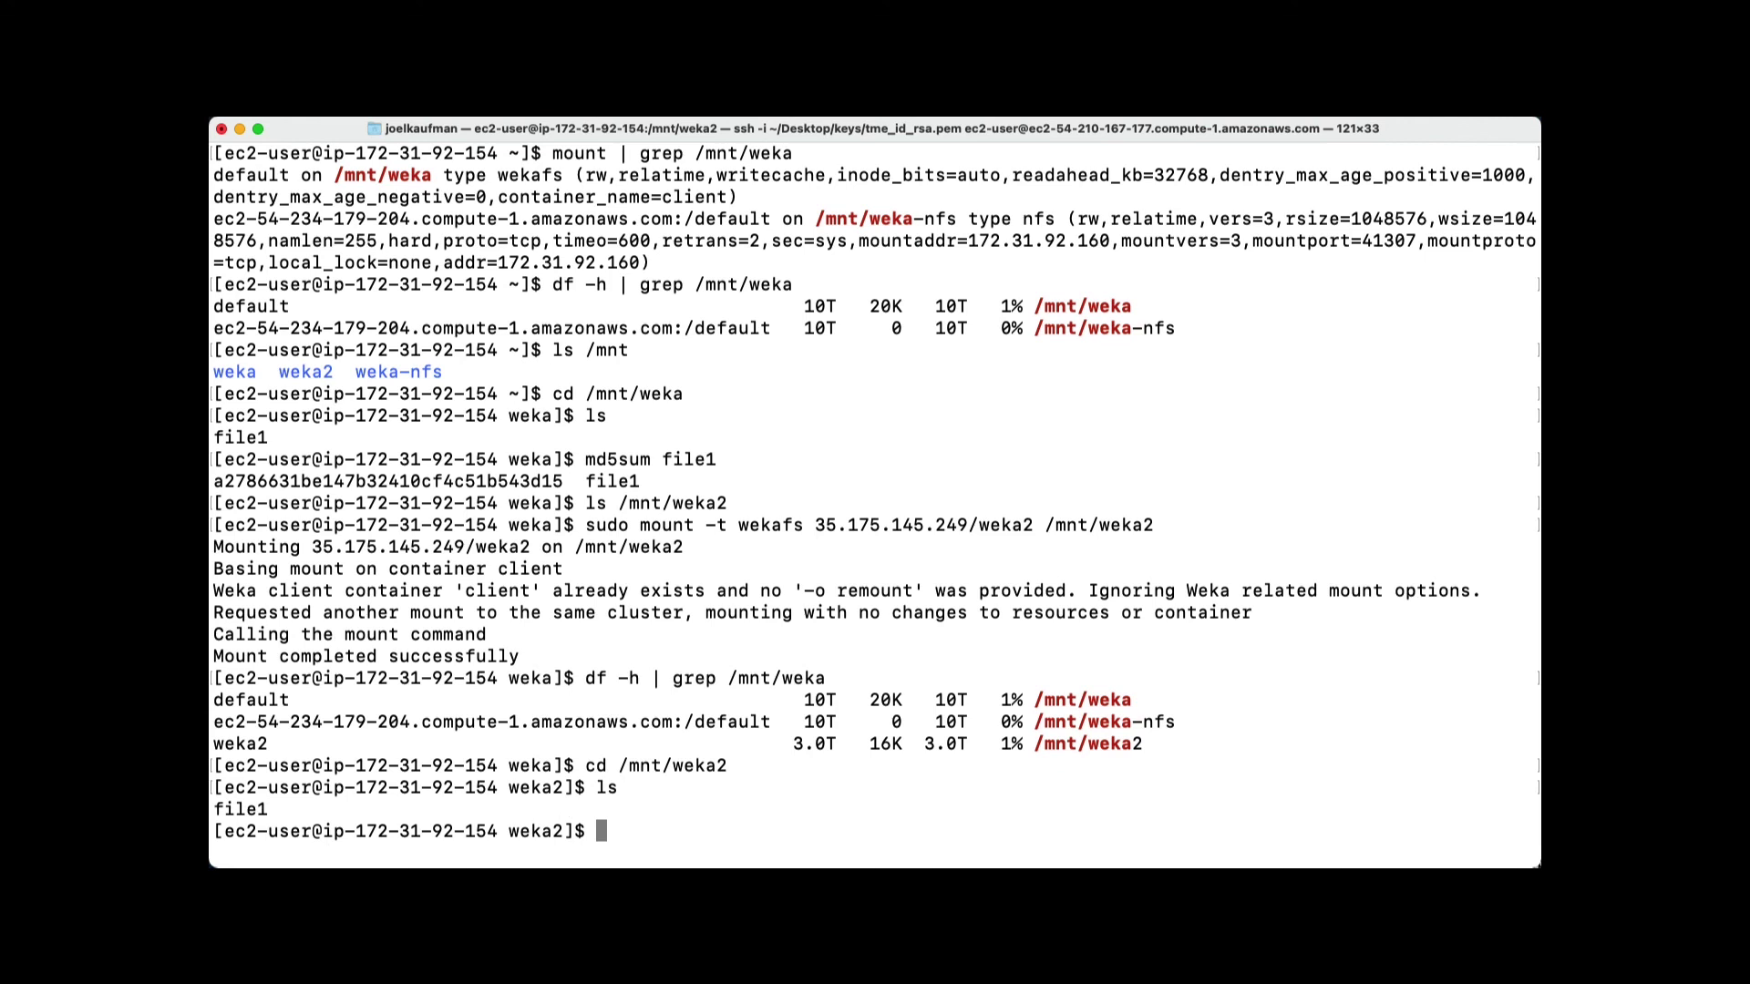
pyautogui.write('md5sum file1')
pyautogui.press('Return')
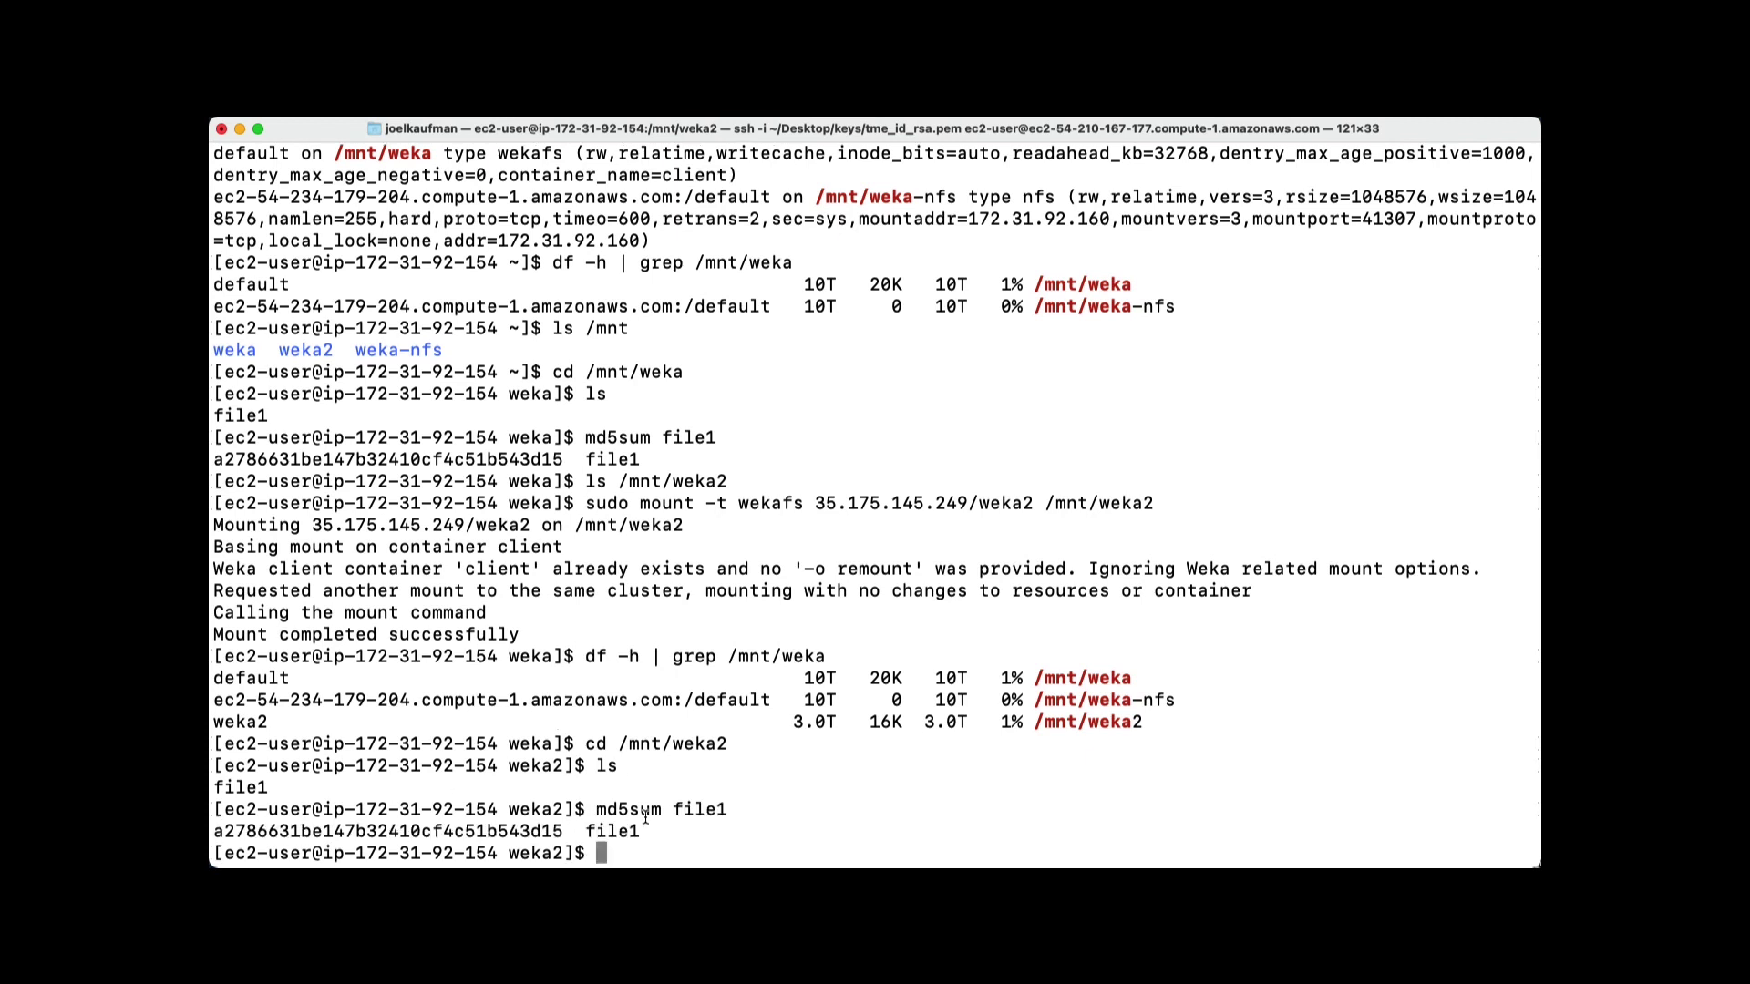
pyautogui.moveTo(644, 834); pyautogui.dragTo(216, 832)
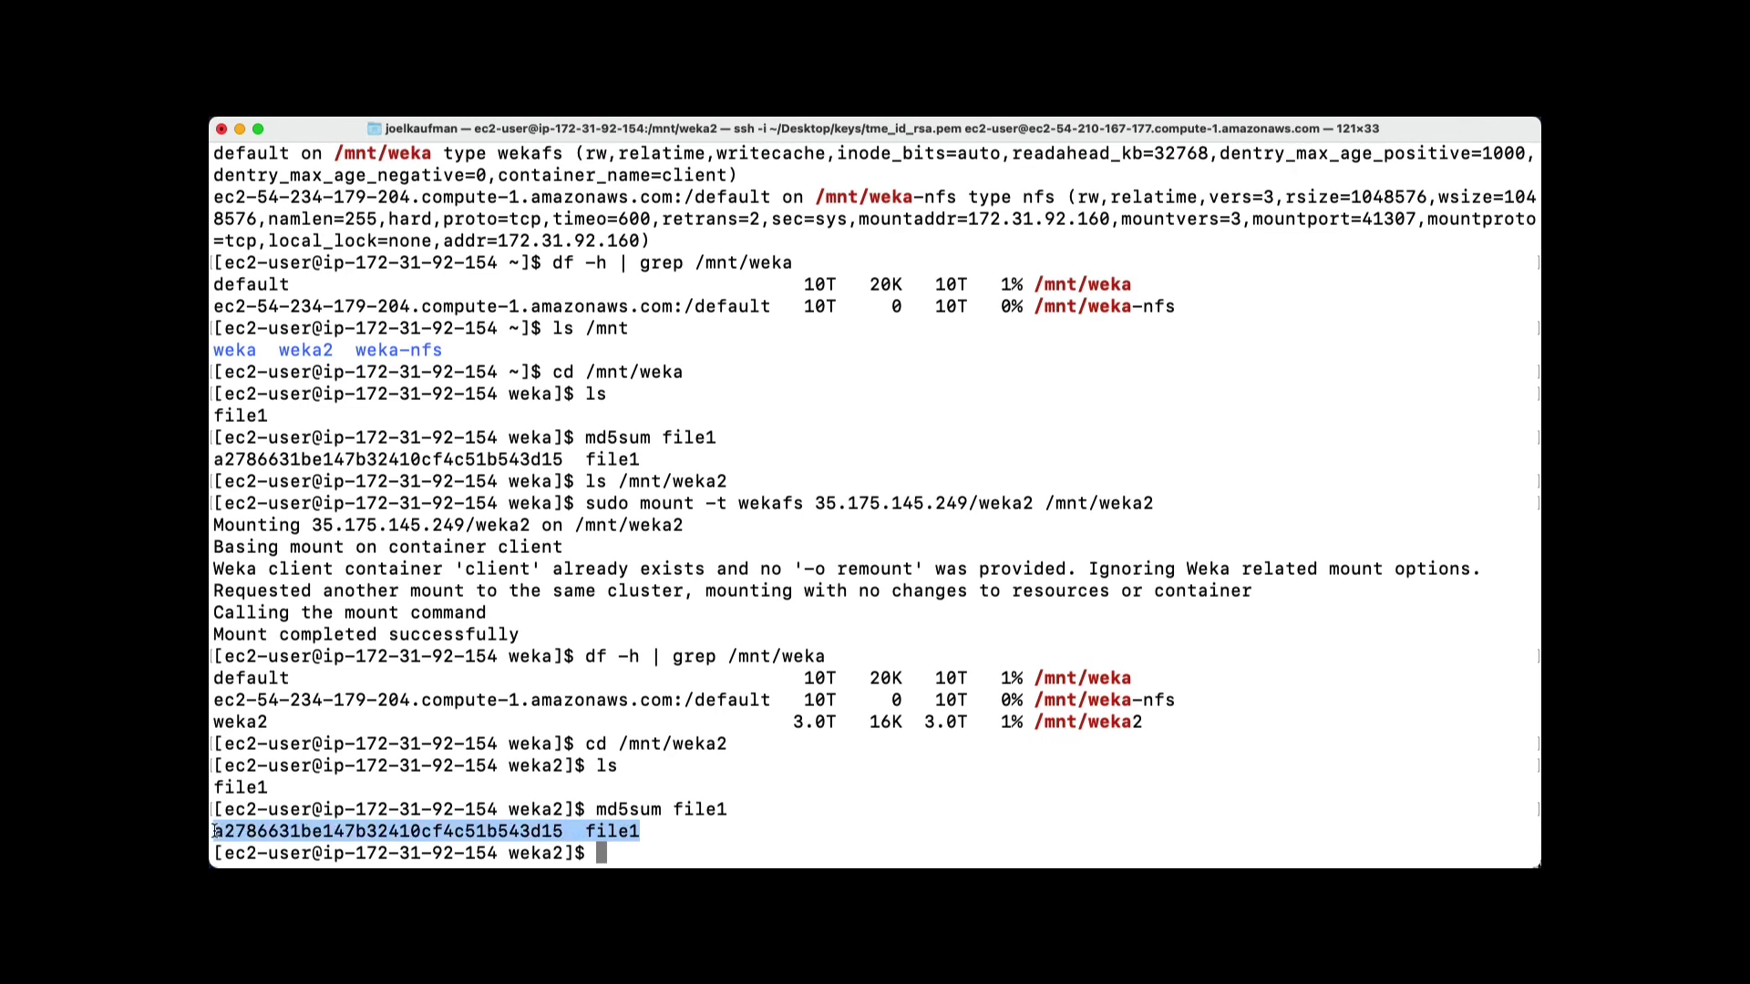
pyautogui.moveTo(642, 461); pyautogui.dragTo(271, 461)
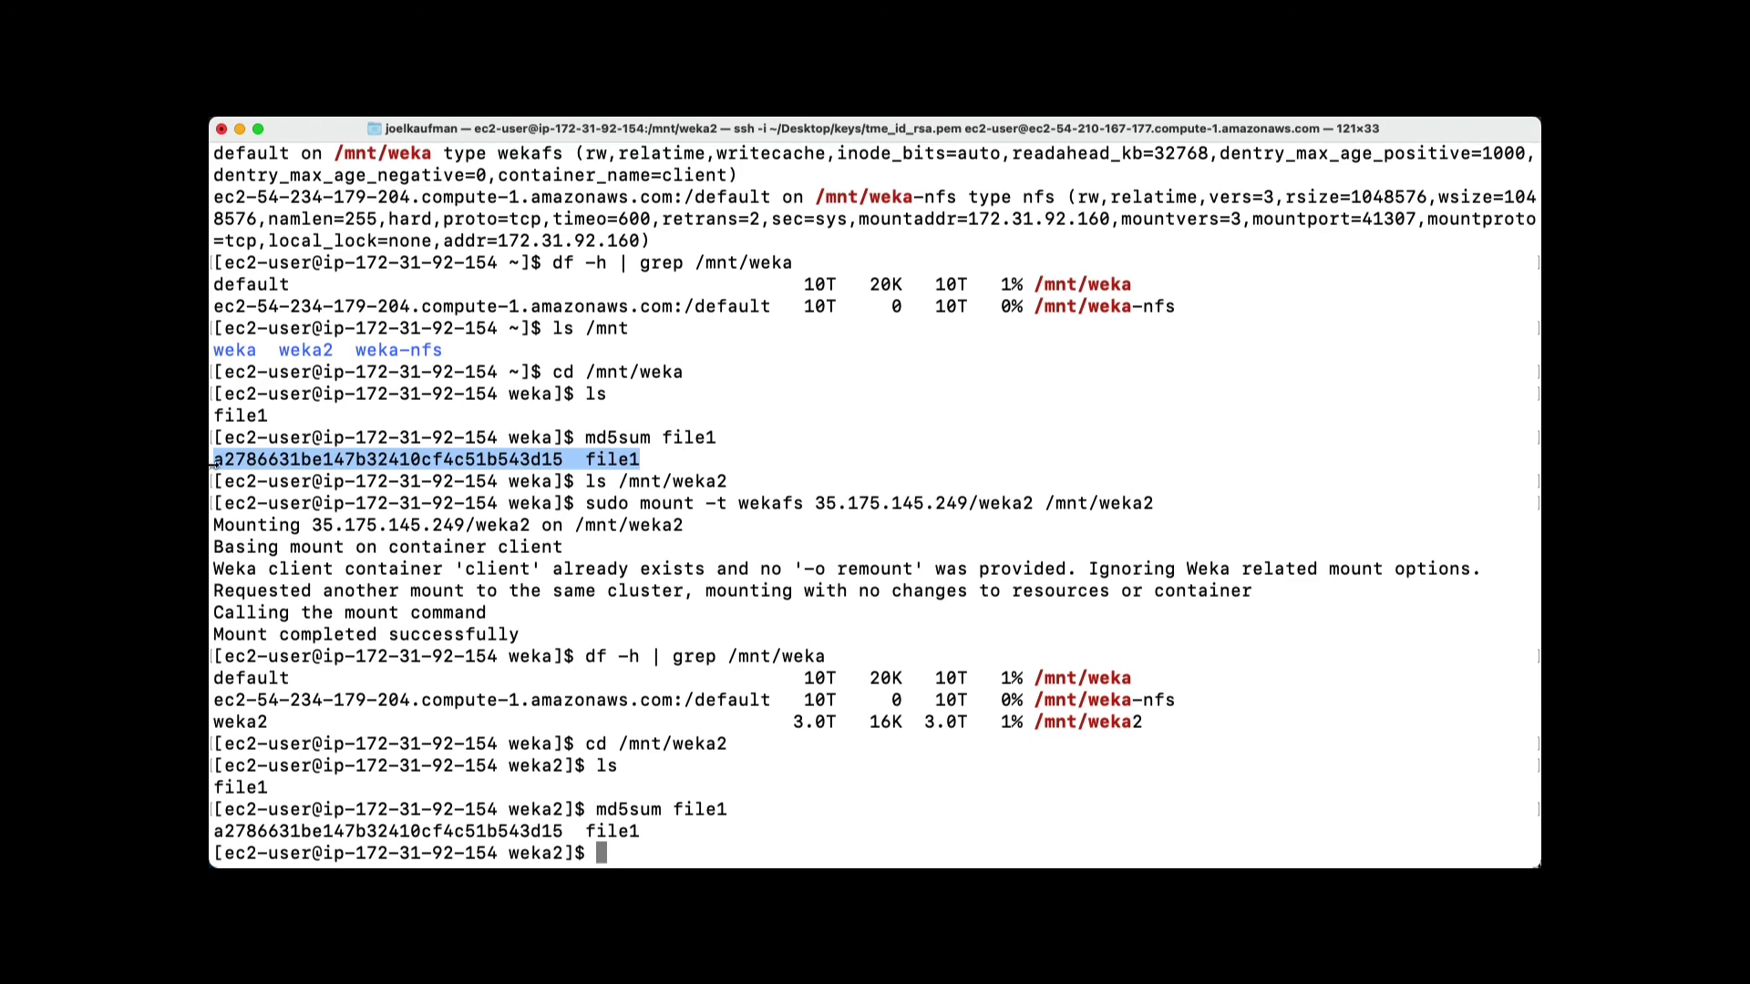